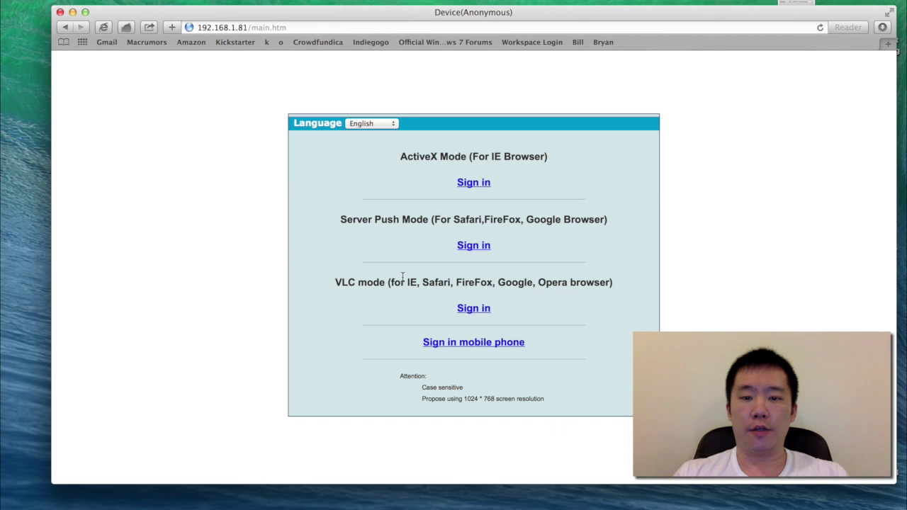
Sign in to the camera, open Basic Network Settings and untick Obtain IP from DHCP Server.
{"action": "left_click", "coordinate": [473, 245]}
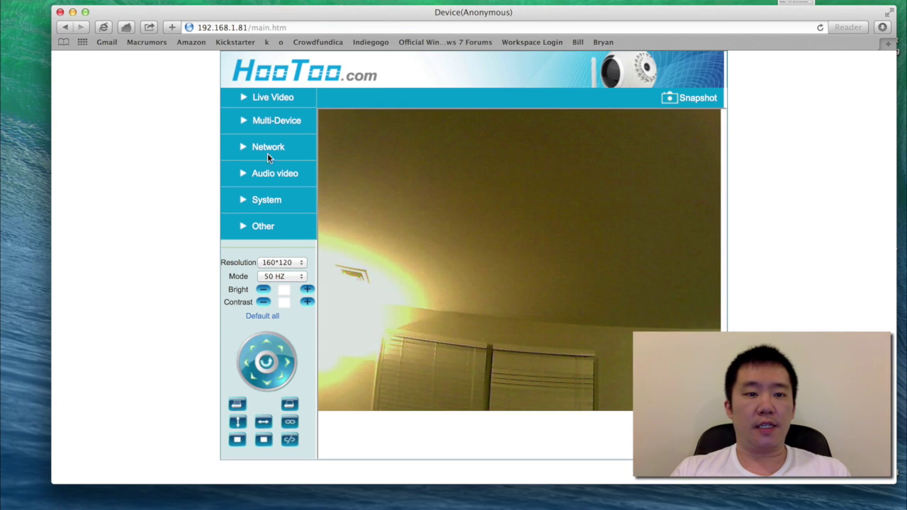
{"action": "left_click", "coordinate": [268, 149]}
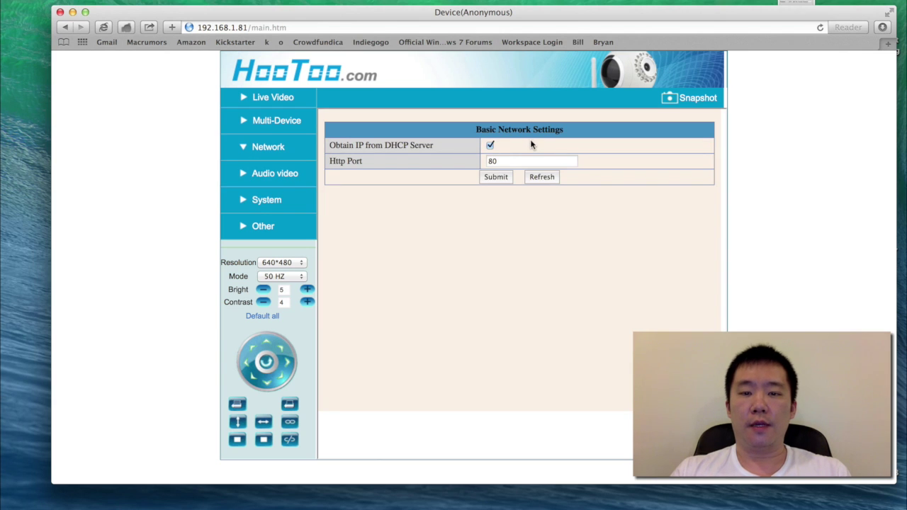
{"action": "left_click", "coordinate": [490, 145]}
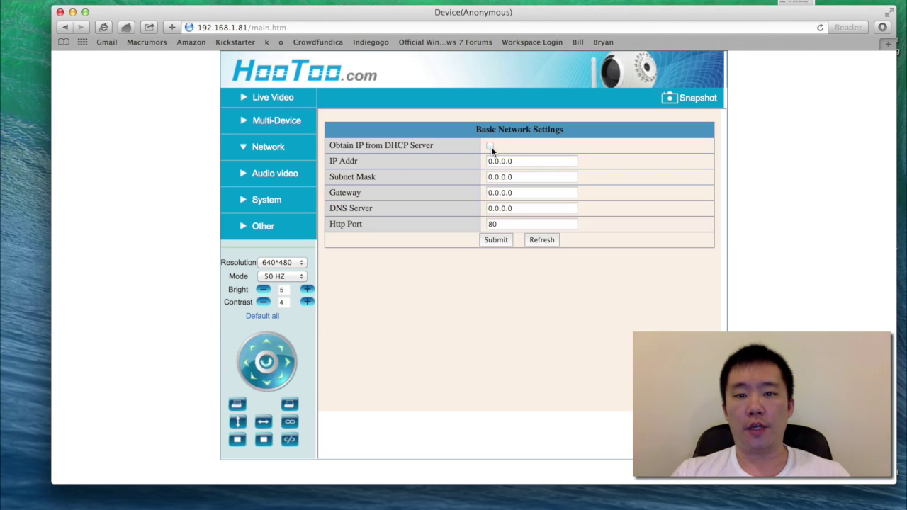
{"action": "left_click", "coordinate": [526, 161]}
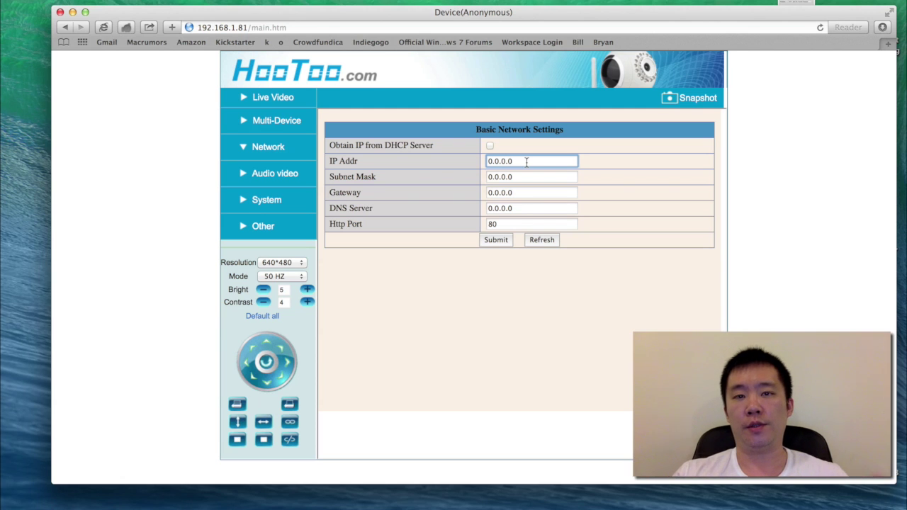
Enter the camera's static IP address 192.168.1.81.
{"action": "key", "text": "BackSpace"}
{"action": "key", "text": "BackSpace"}
{"action": "key", "text": "BackSpace"}
{"action": "key", "text": "BackSpace"}
{"action": "key", "text": "BackSpace"}
{"action": "key", "text": "BackSpace"}
{"action": "key", "text": "BackSpace"}
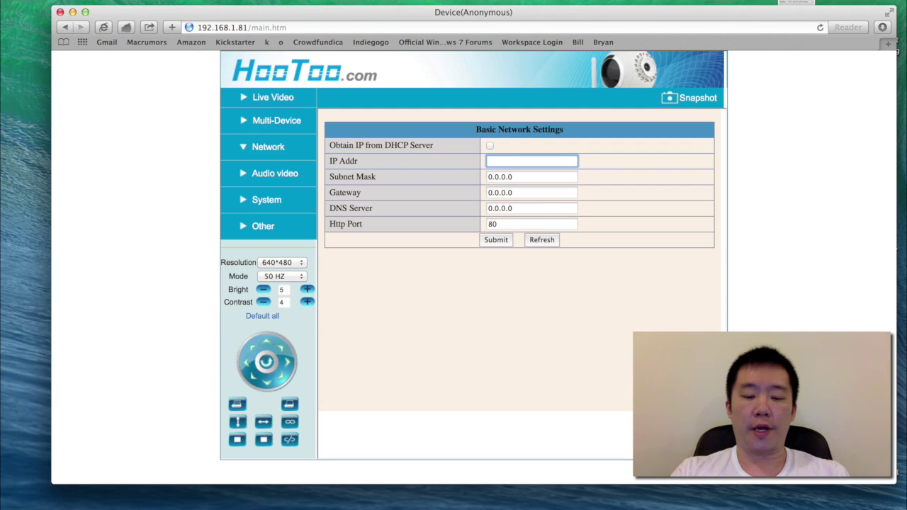
{"action": "type", "text": "192.1"}
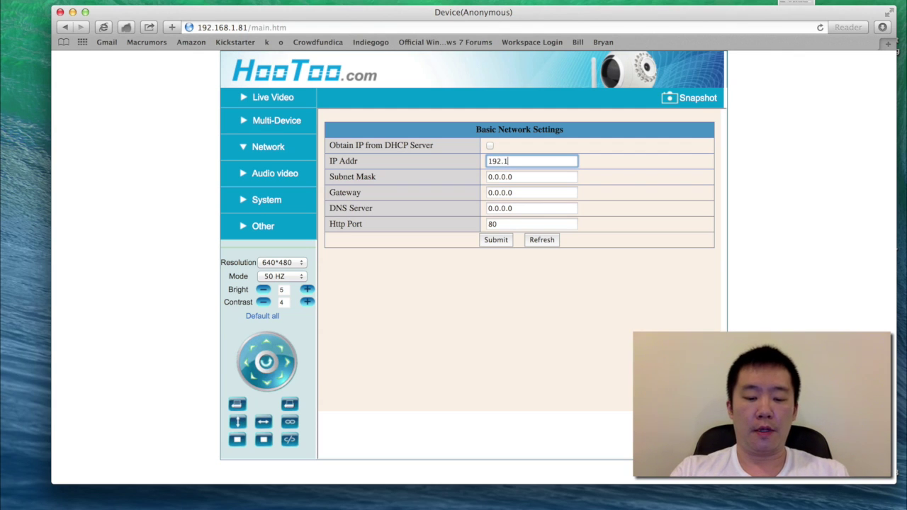
{"action": "type", "text": "68.1.18"}
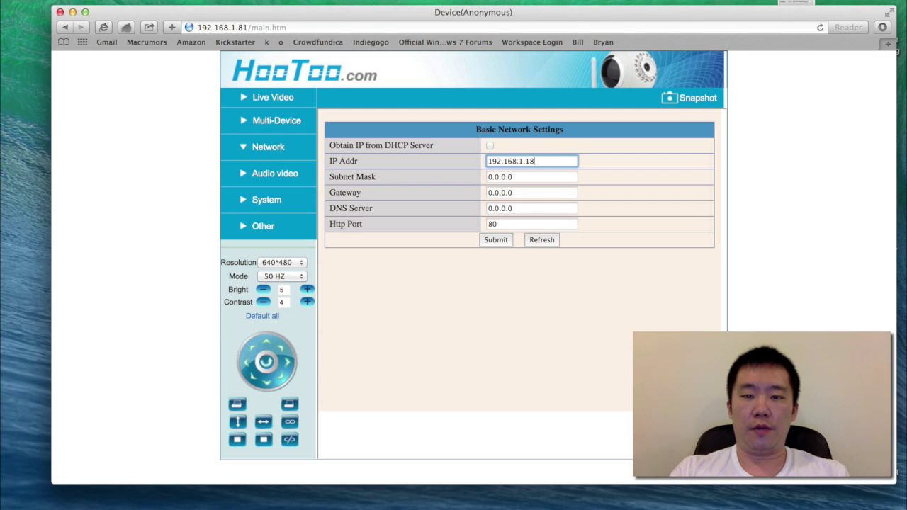
{"action": "key", "text": "BackSpace"}
{"action": "key", "text": "BackSpace"}
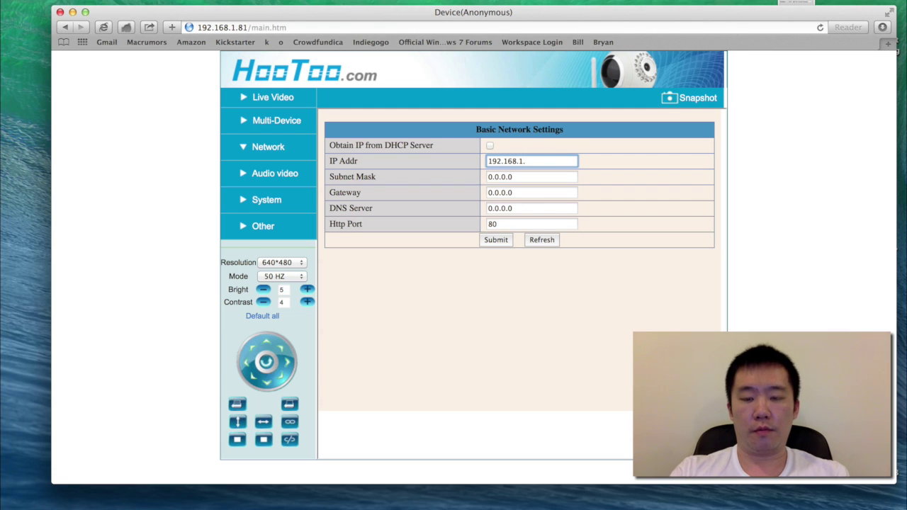
{"action": "type", "text": "81"}
Set subnet mask 255.255.255.0, and gateway and DNS server both to 192.168.1.1.
{"action": "left_click", "coordinate": [524, 177]}
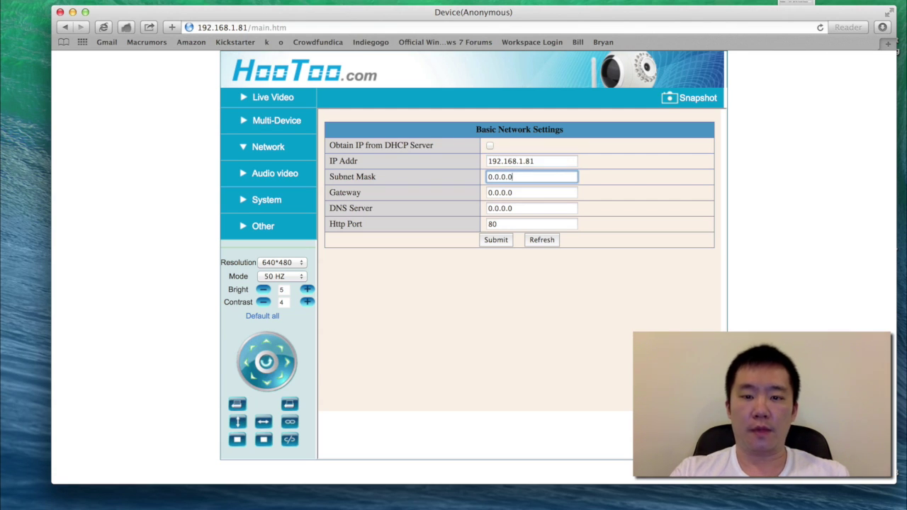
{"action": "key", "text": "BackSpace"}
{"action": "key", "text": "BackSpace"}
{"action": "key", "text": "BackSpace"}
{"action": "key", "text": "BackSpace"}
{"action": "key", "text": "BackSpace"}
{"action": "key", "text": "BackSpace"}
{"action": "key", "text": "BackSpace"}
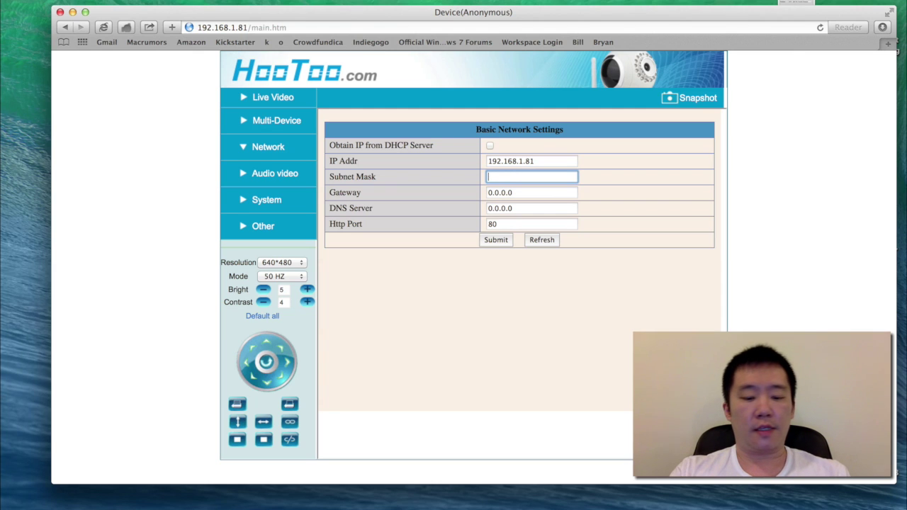
{"action": "type", "text": "255.2"}
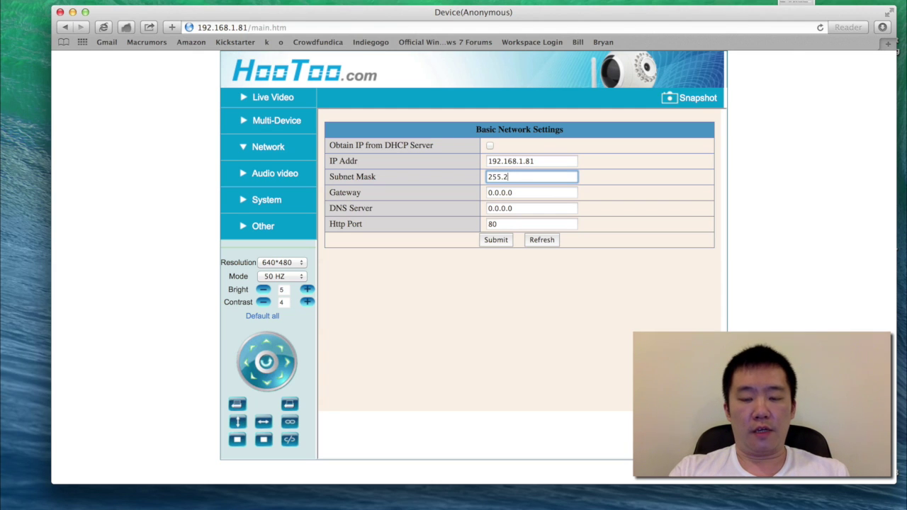
{"action": "type", "text": "55.255"}
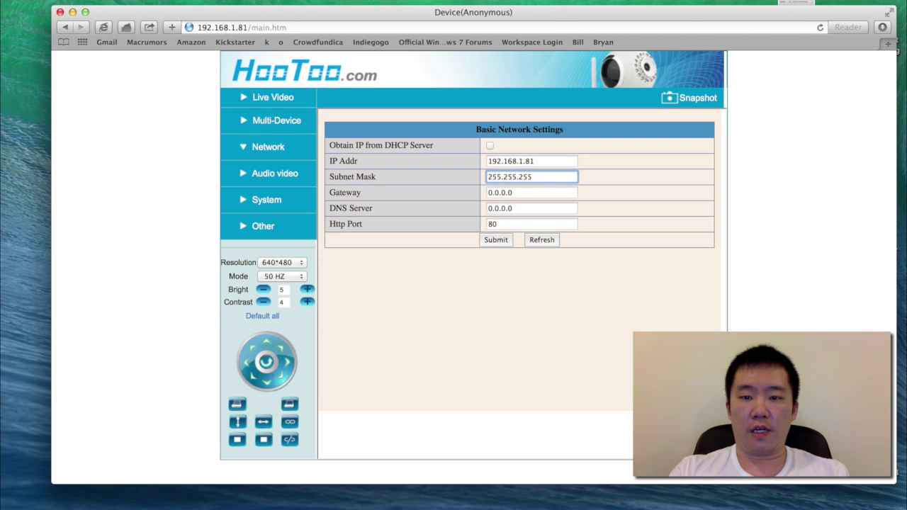
{"action": "type", "text": ".0"}
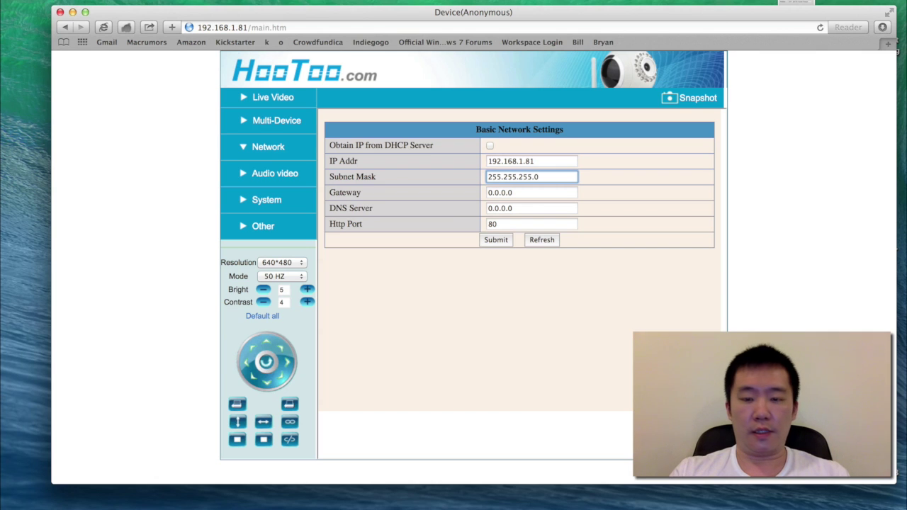
{"action": "key", "text": "Tab"}
{"action": "key", "text": "BackSpace"}
{"action": "key", "text": "BackSpace"}
{"action": "key", "text": "BackSpace"}
{"action": "key", "text": "BackSpace"}
{"action": "key", "text": "BackSpace"}
{"action": "key", "text": "BackSpace"}
{"action": "key", "text": "BackSpace"}
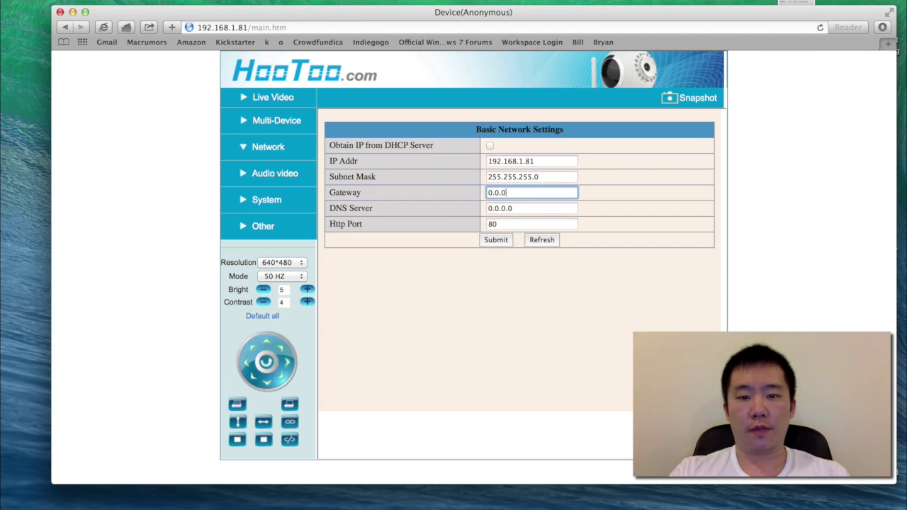
{"action": "type", "text": "1"}
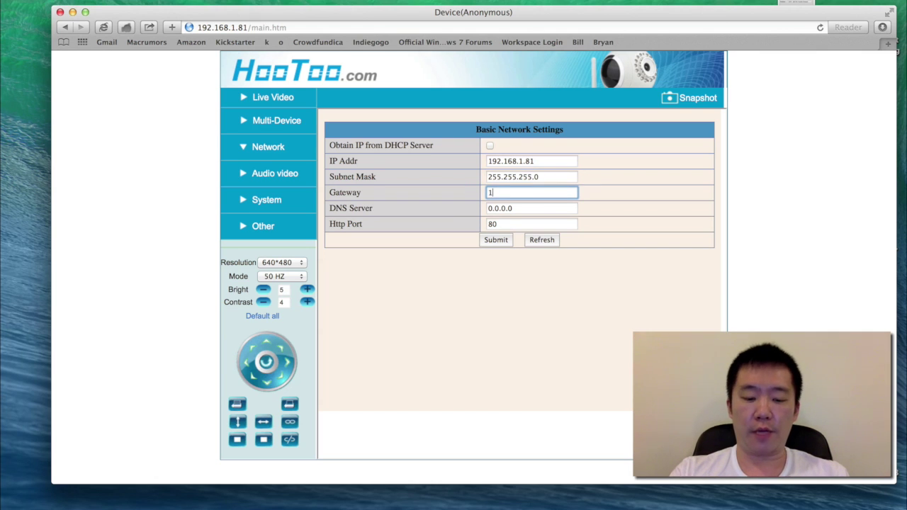
{"action": "type", "text": "92.168.1.1"}
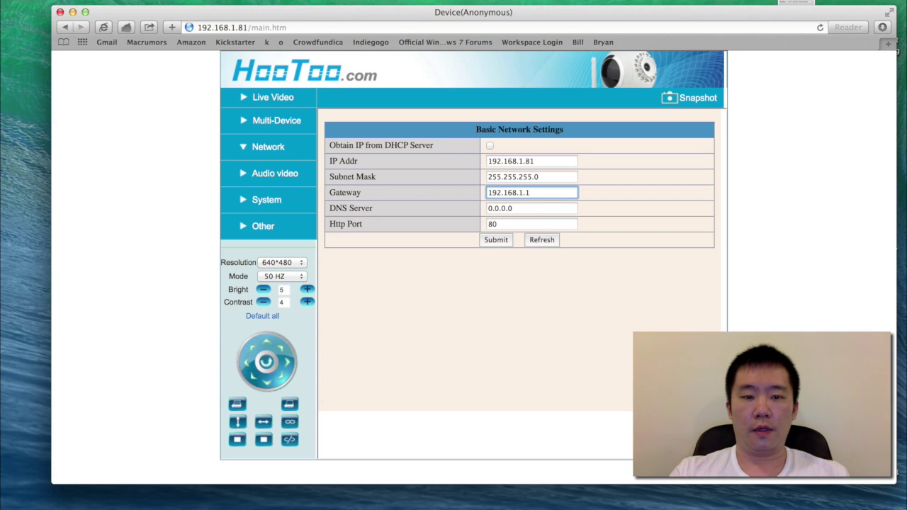
{"action": "key", "text": "Tab"}
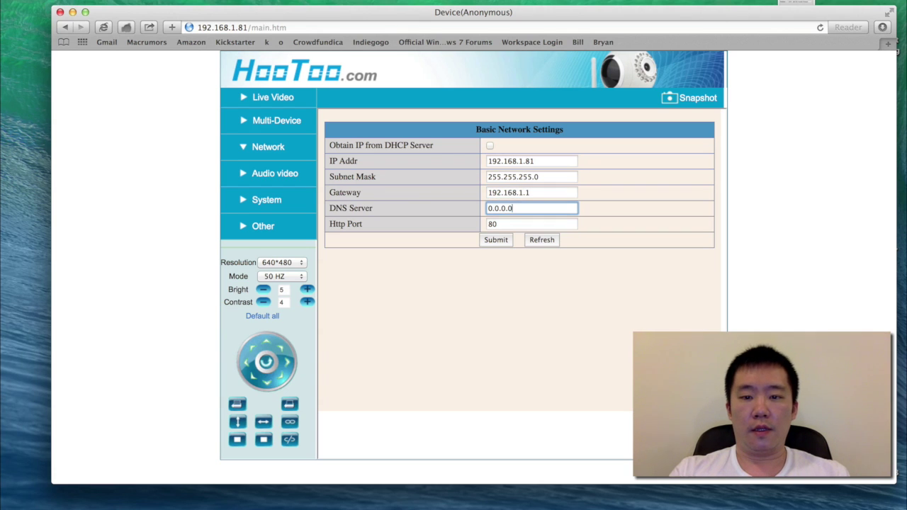
{"action": "key", "text": "BackSpace"}
{"action": "key", "text": "BackSpace"}
{"action": "key", "text": "BackSpace"}
{"action": "key", "text": "BackSpace"}
{"action": "key", "text": "BackSpace"}
{"action": "key", "text": "BackSpace"}
{"action": "key", "text": "BackSpace"}
{"action": "type", "text": "1"}
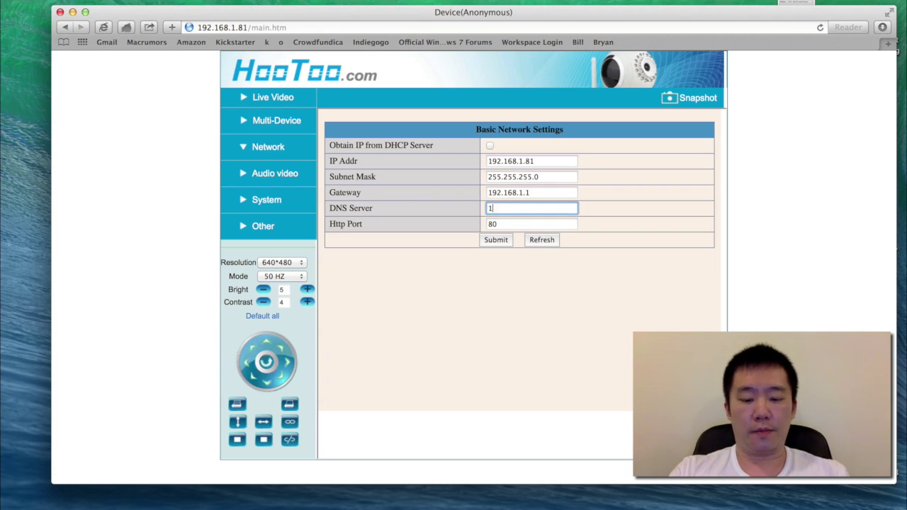
{"action": "type", "text": "92.168.1.1"}
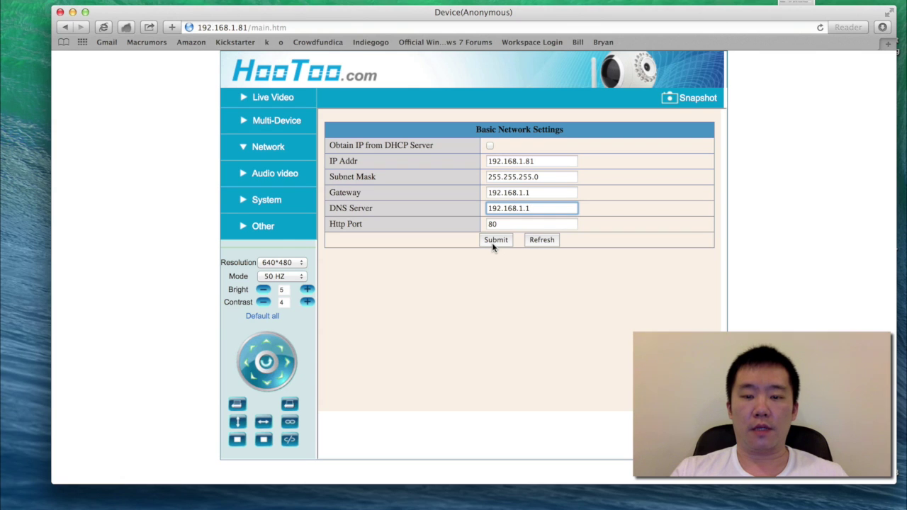
Submit the static network settings and let the camera reboot.
{"action": "left_click", "coordinate": [493, 243]}
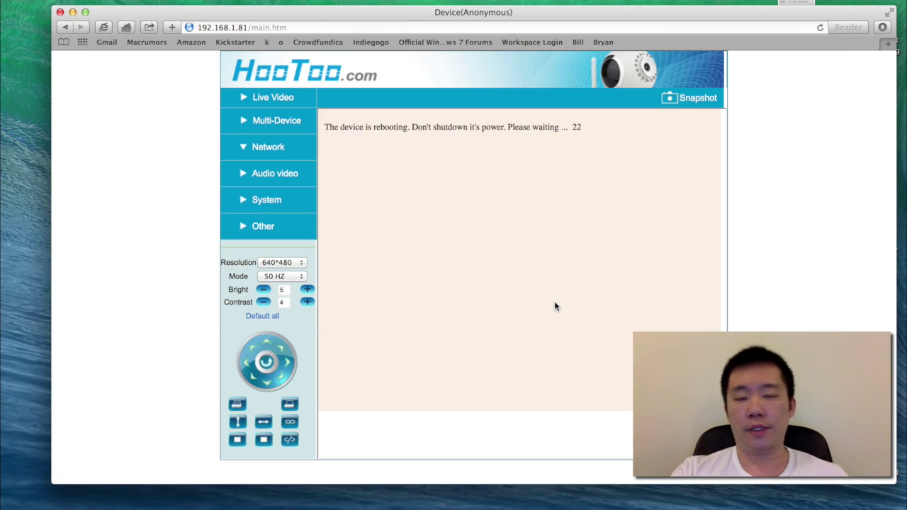
{"action": "left_click", "coordinate": [494, 27]}
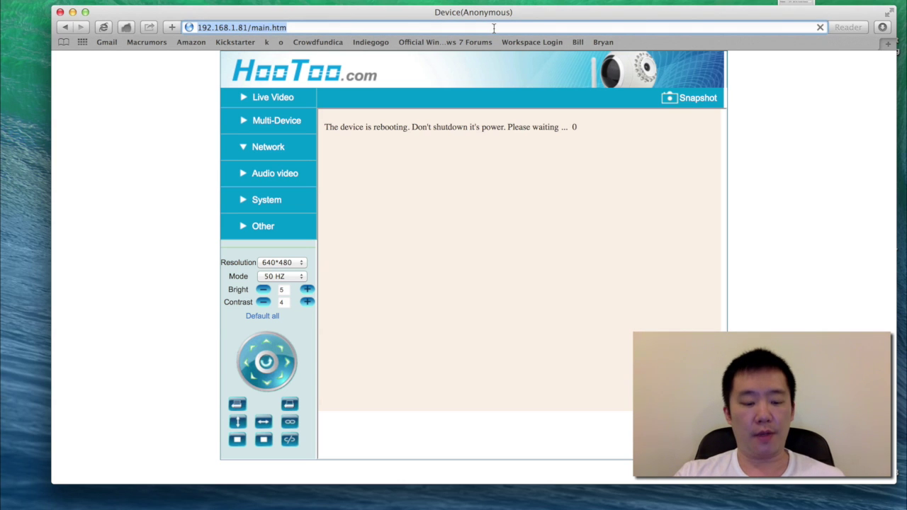
Quit and relaunch Safari so it reloads the camera at 192.168.1.81.
{"action": "key", "text": "super+q"}
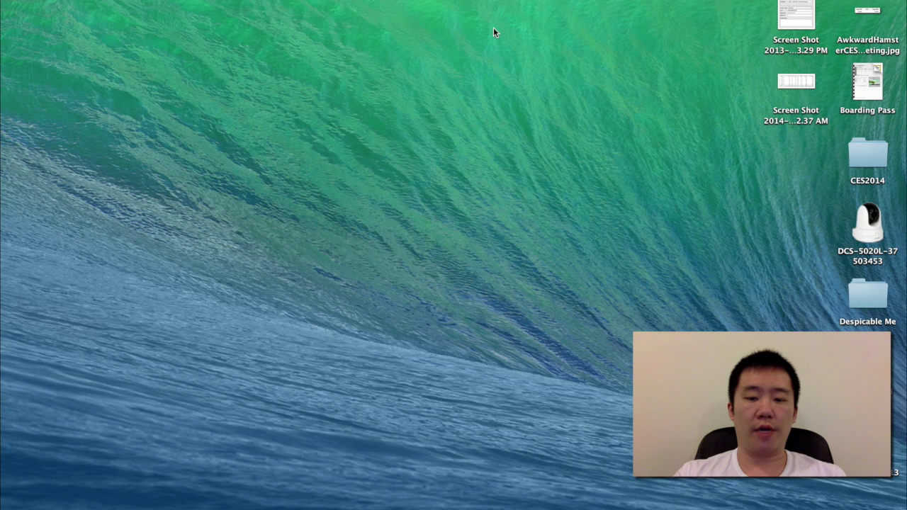
{"action": "key", "text": "super+n"}
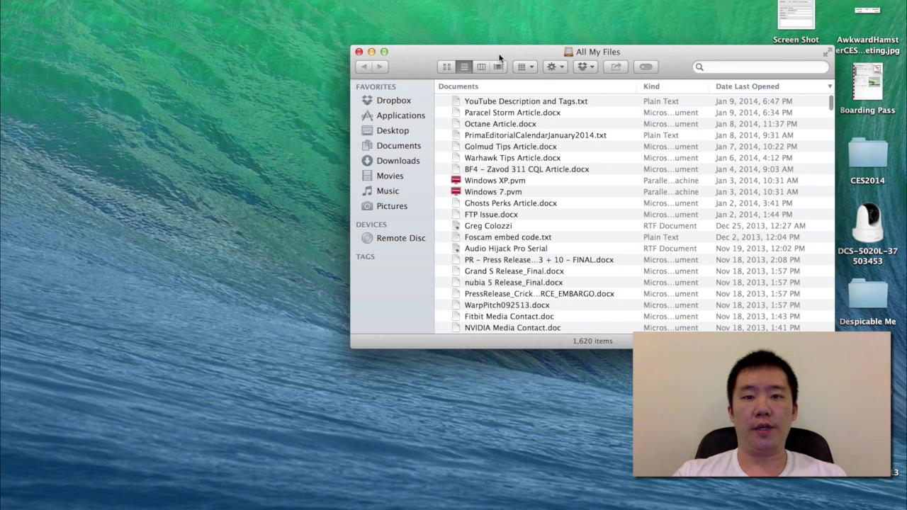
{"action": "key", "text": "super+w"}
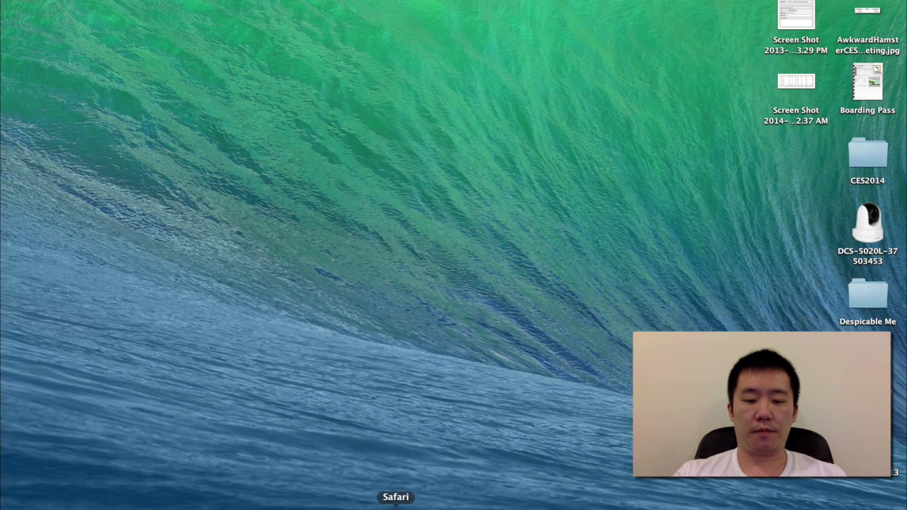
{"action": "left_click", "coordinate": [398, 503]}
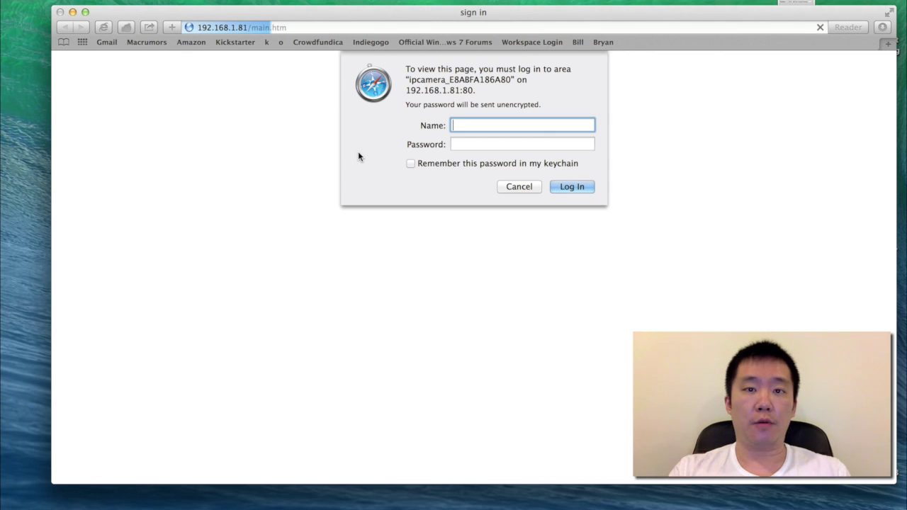
Log in to the camera with the admin user name and password, then open Basic Network Settings.
{"action": "type", "text": "admin"}
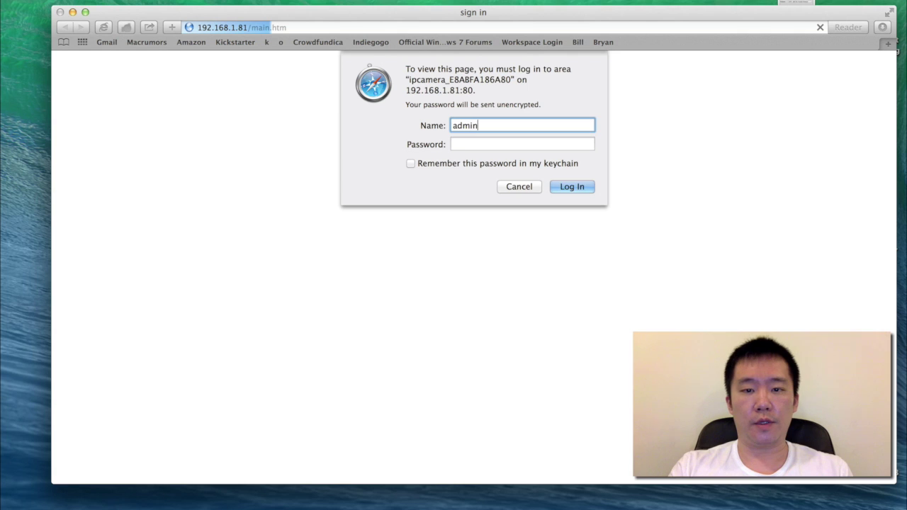
{"action": "key", "text": "Tab"}
{"action": "type", "text": "********"}
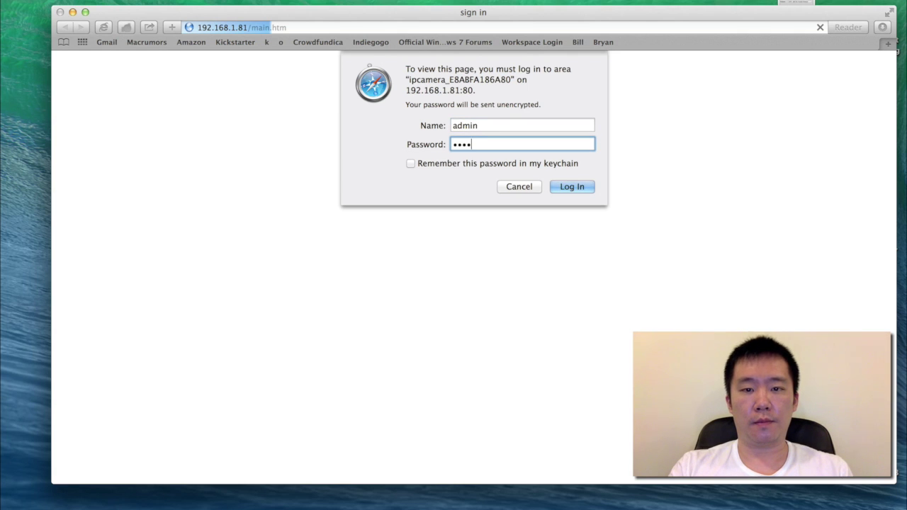
{"action": "key", "text": "Return"}
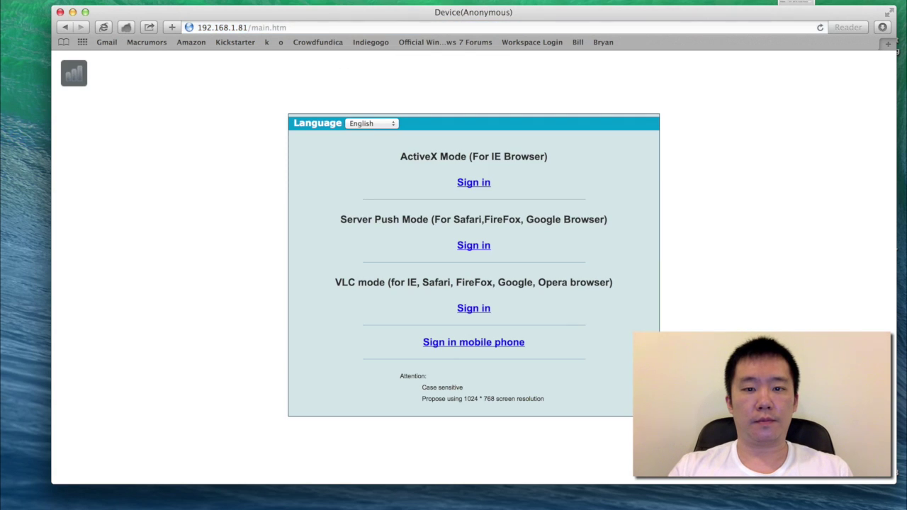
{"action": "left_click", "coordinate": [472, 247]}
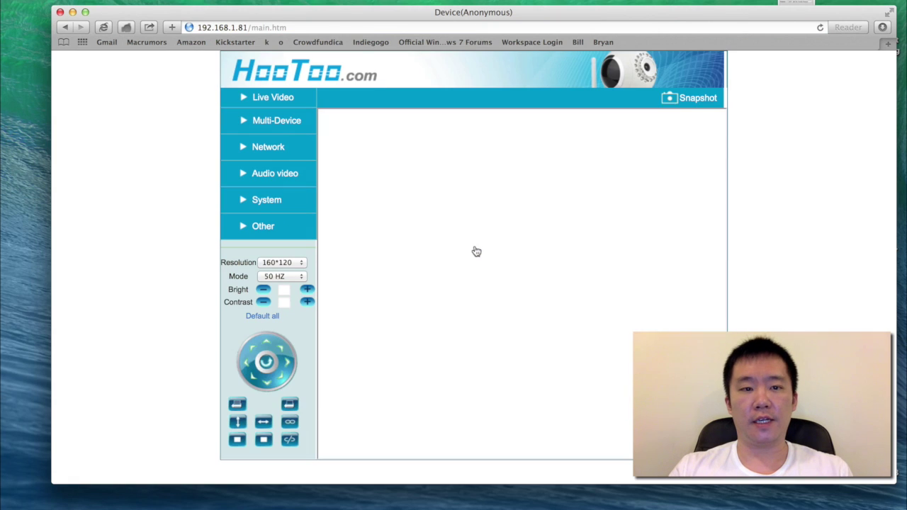
{"action": "left_click", "coordinate": [272, 149]}
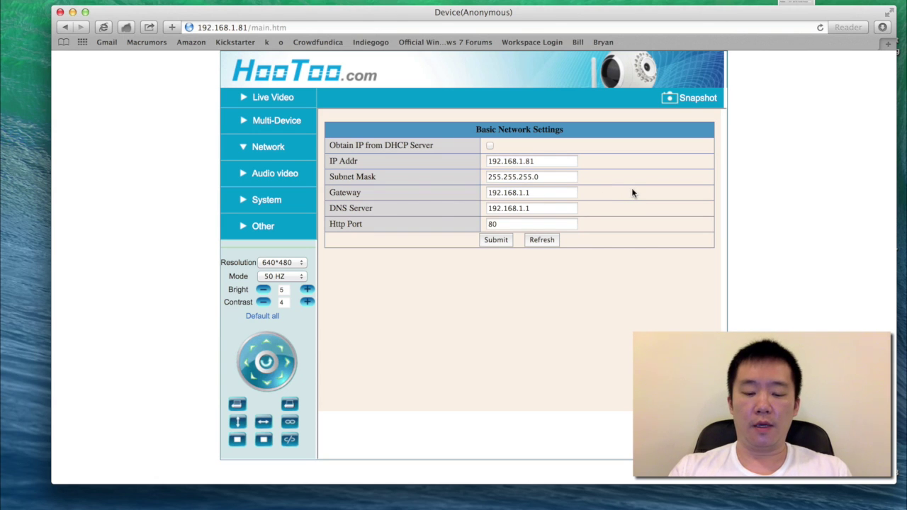
Log in to the router admin at 192.168.1.1 in a new tab and open Firewall Settings.
{"action": "key", "text": "super+t"}
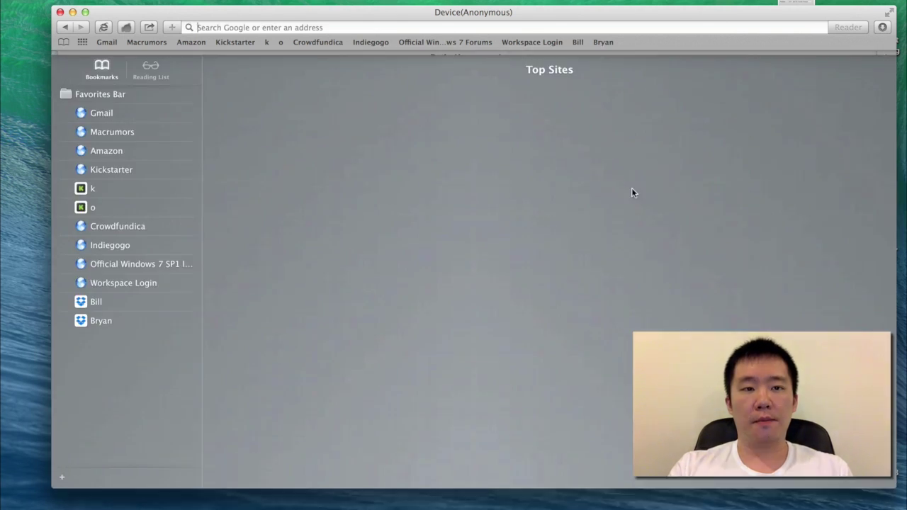
{"action": "type", "text": "192.168.1.1 — Verizon"}
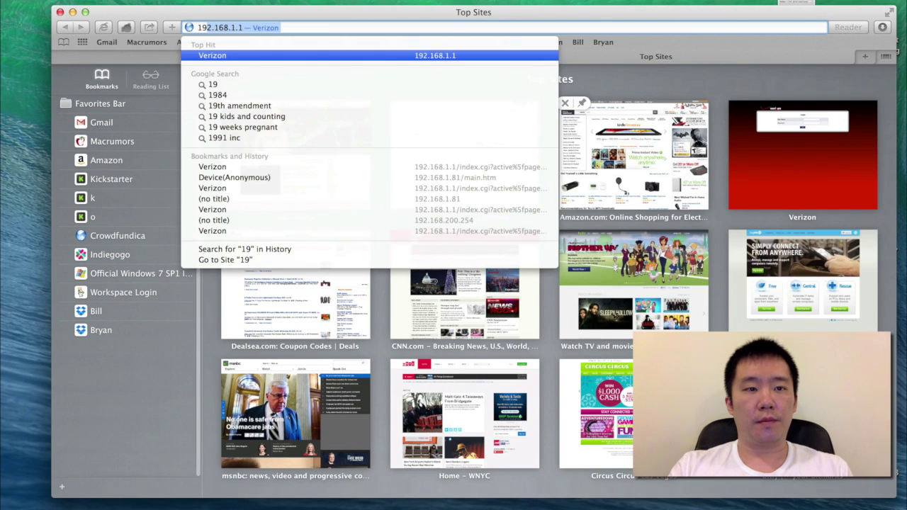
{"action": "key", "text": "Return"}
{"action": "type", "text": "admin"}
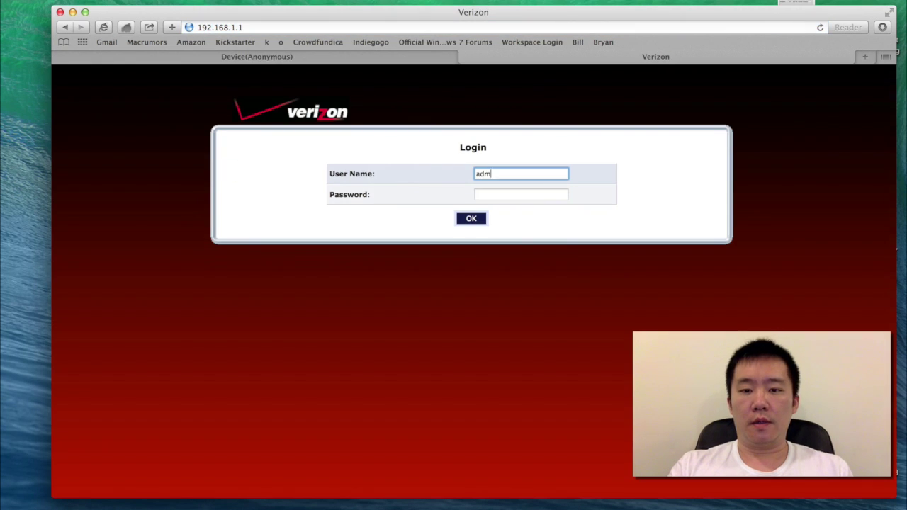
{"action": "key", "text": "Tab"}
{"action": "type", "text": "••••••••••••••••"}
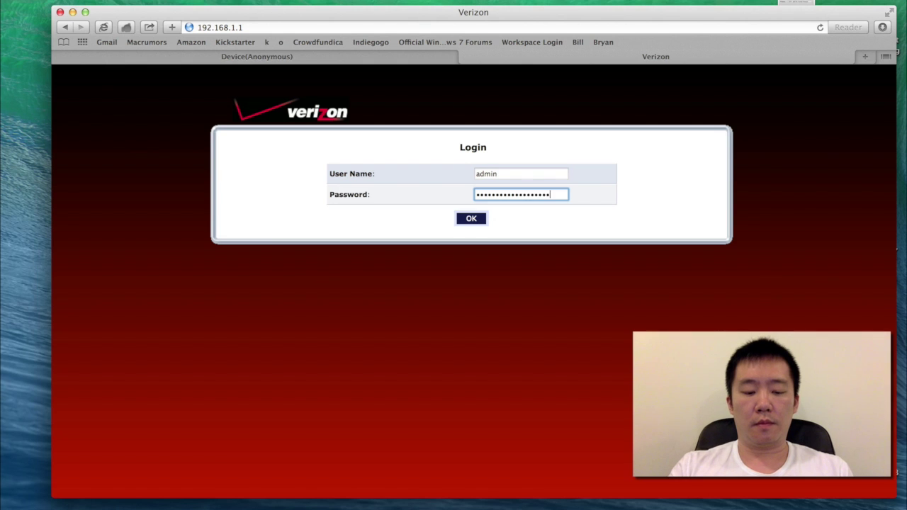
{"action": "key", "text": "Return"}
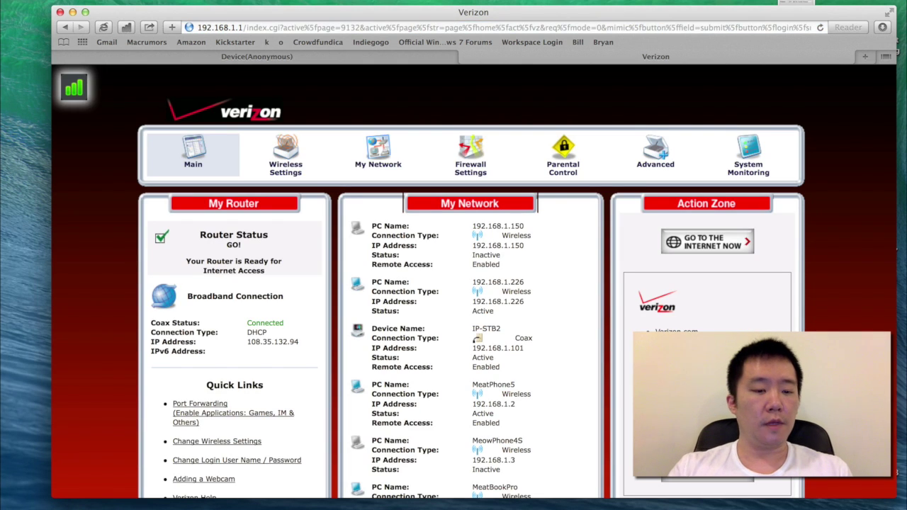
{"action": "left_click", "coordinate": [482, 169]}
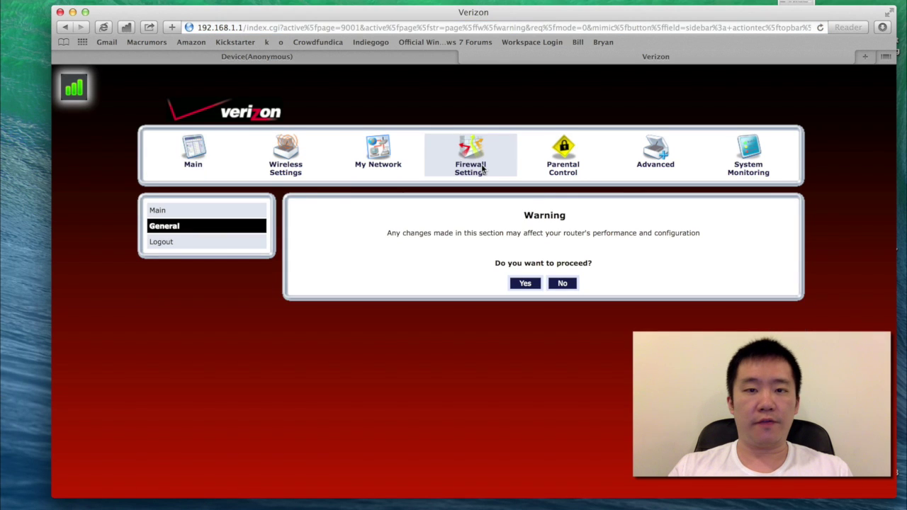
{"action": "left_click", "coordinate": [521, 283]}
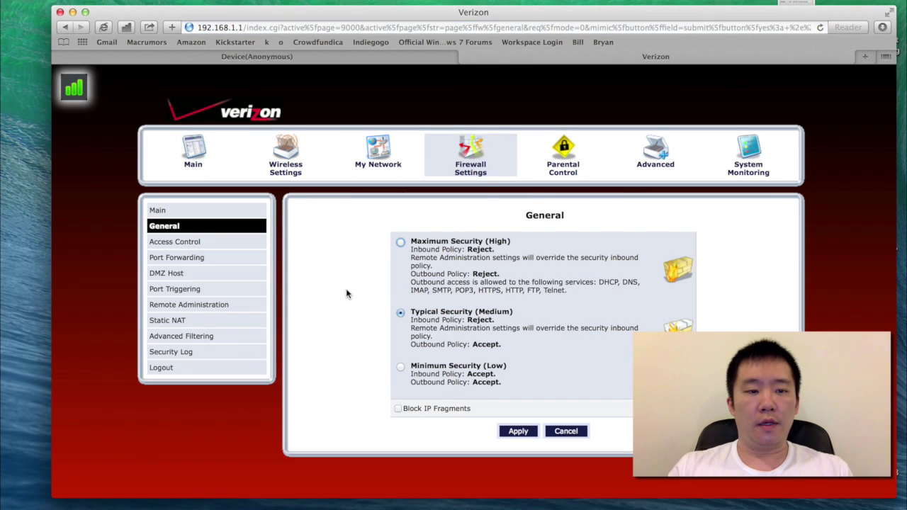
Start a port forwarding rule with the target IP specified as 192.168.1.81.
{"action": "left_click", "coordinate": [179, 263]}
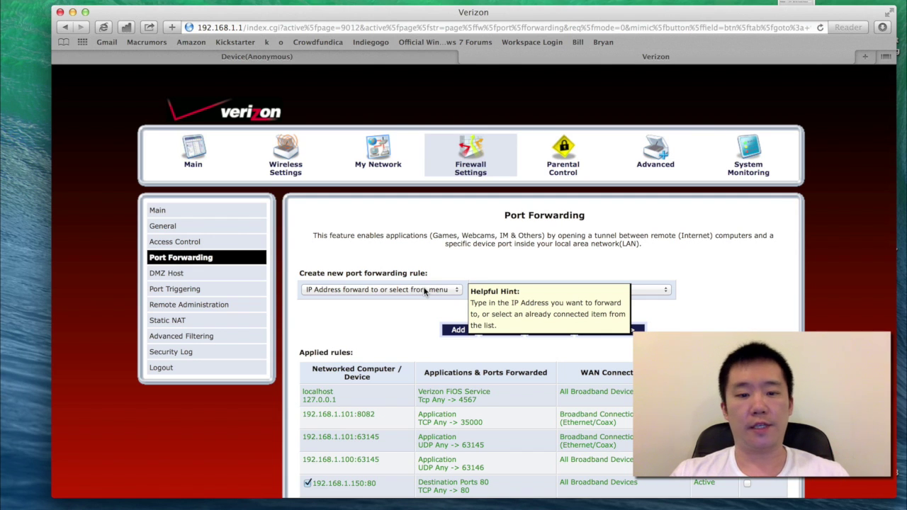
{"action": "left_click", "coordinate": [423, 289]}
{"action": "left_click", "coordinate": [421, 294]}
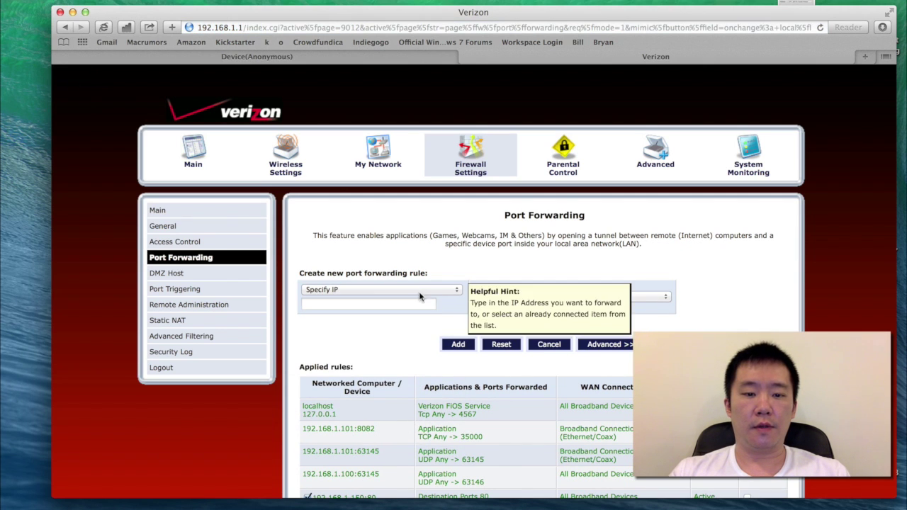
{"action": "left_click", "coordinate": [411, 303]}
{"action": "type", "text": "192."}
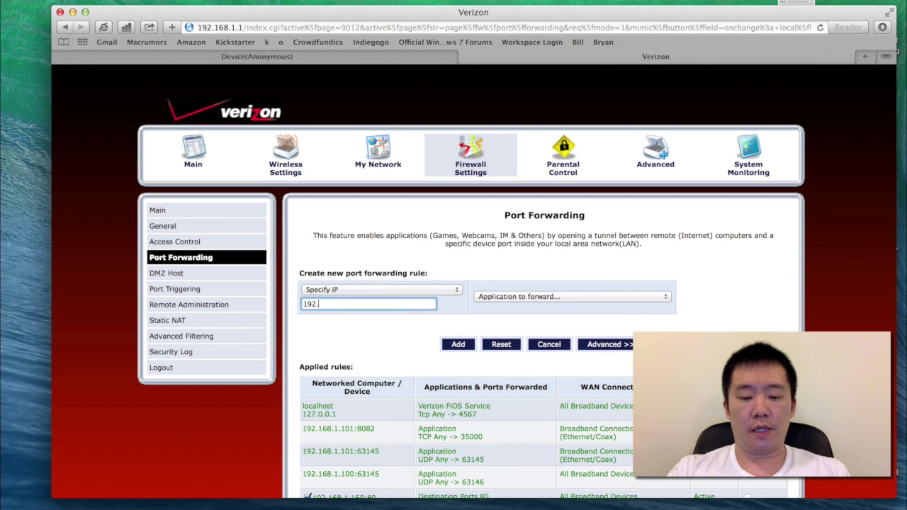
{"action": "type", "text": "168.1."}
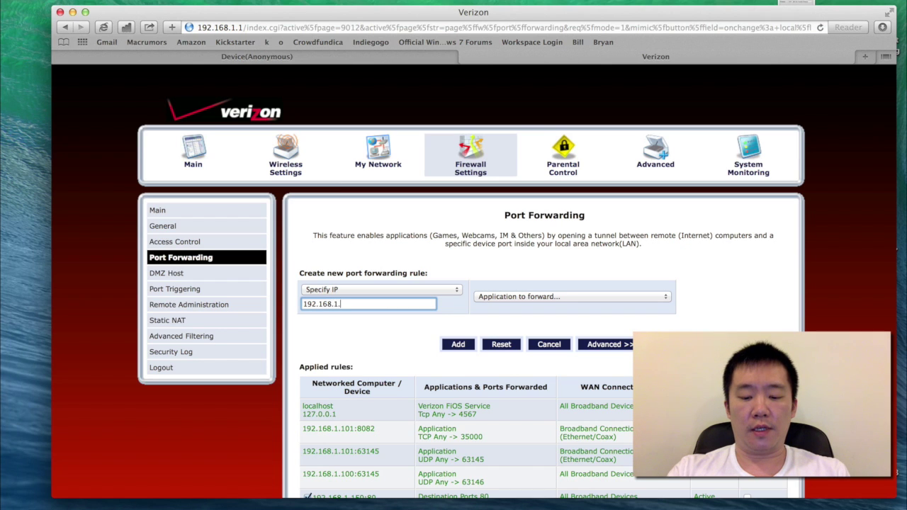
{"action": "type", "text": "81"}
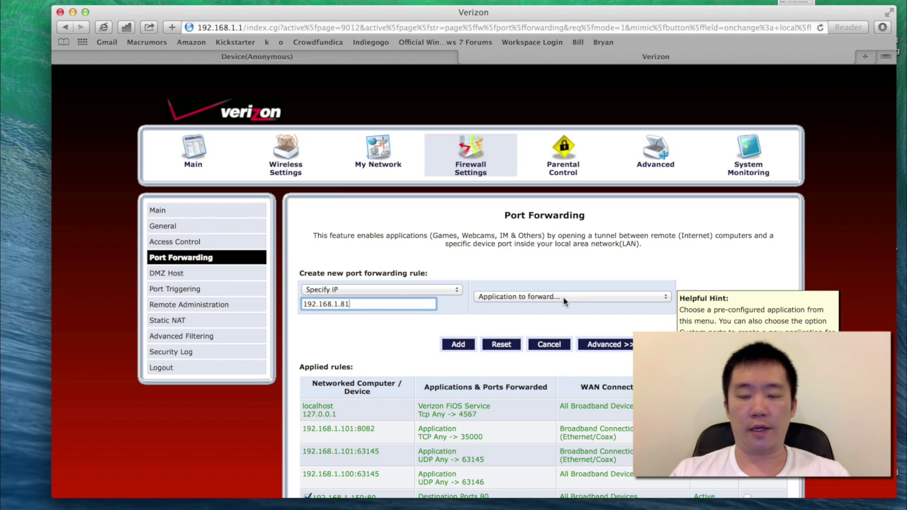
Show advanced options, choose Custom Ports and specify destination port 8090.
{"action": "left_click", "coordinate": [564, 301]}
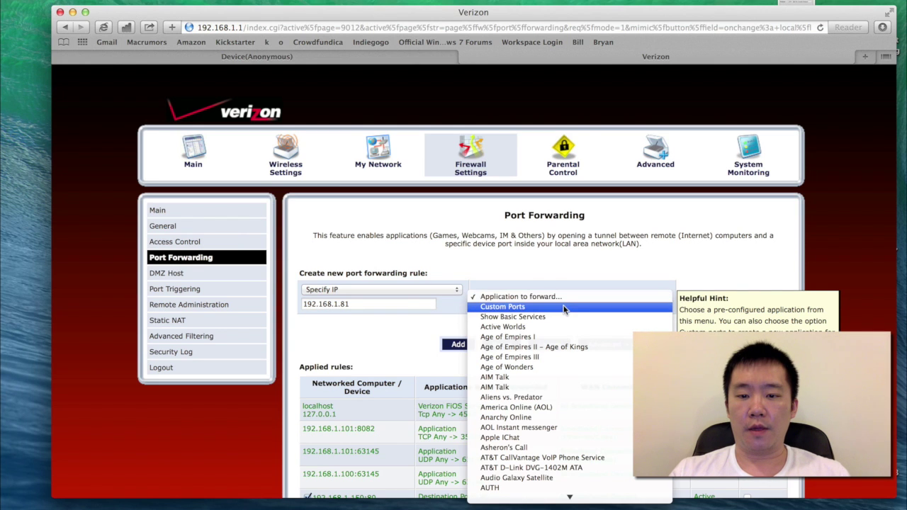
{"action": "left_click", "coordinate": [602, 263]}
{"action": "left_click", "coordinate": [601, 347]}
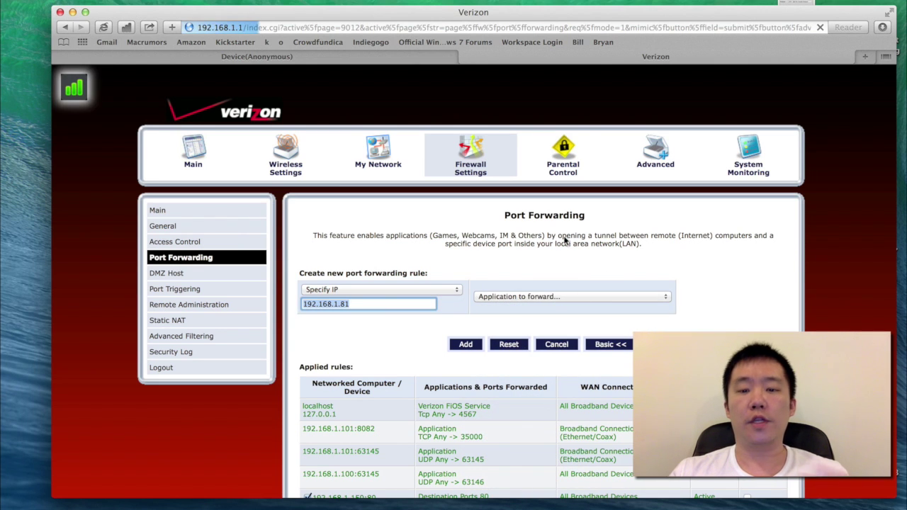
{"action": "left_click", "coordinate": [581, 294]}
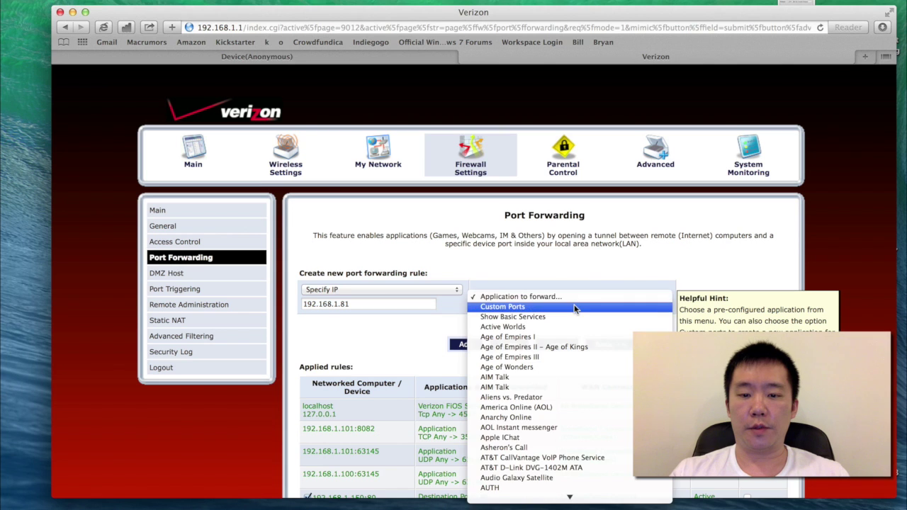
{"action": "left_click", "coordinate": [575, 307]}
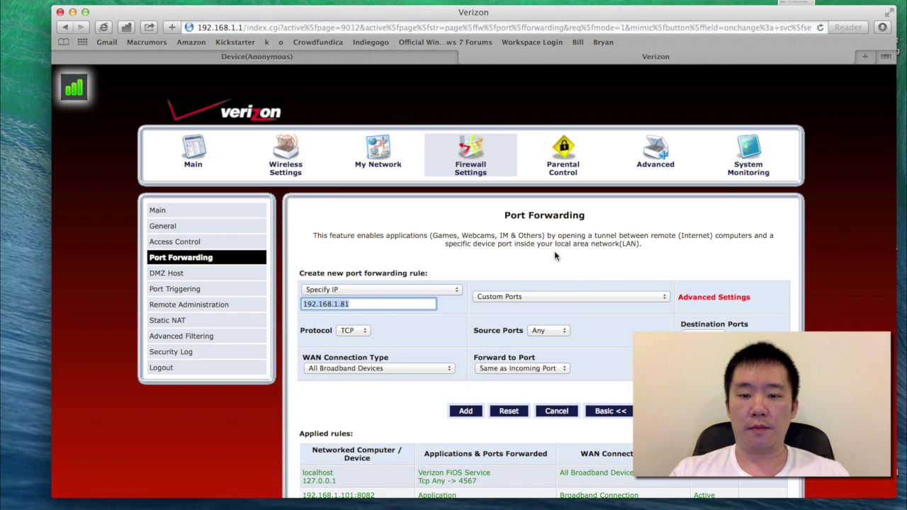
{"action": "scroll", "coordinate": [555, 256], "scroll_direction": "down", "scroll_amount": 2}
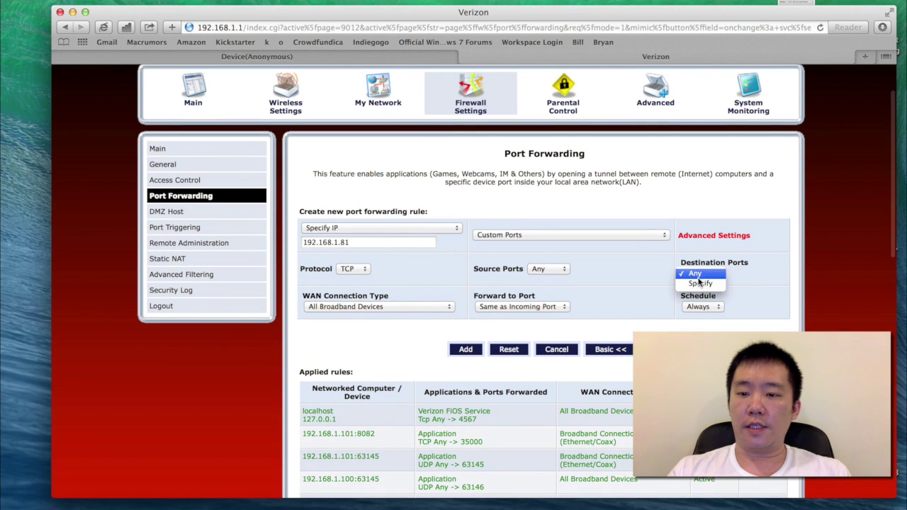
{"action": "left_click", "coordinate": [700, 282]}
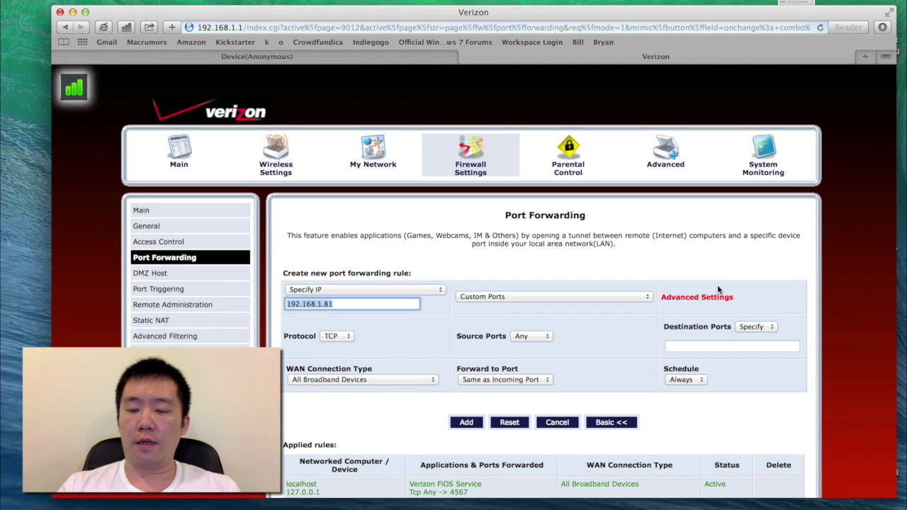
{"action": "left_click", "coordinate": [716, 344]}
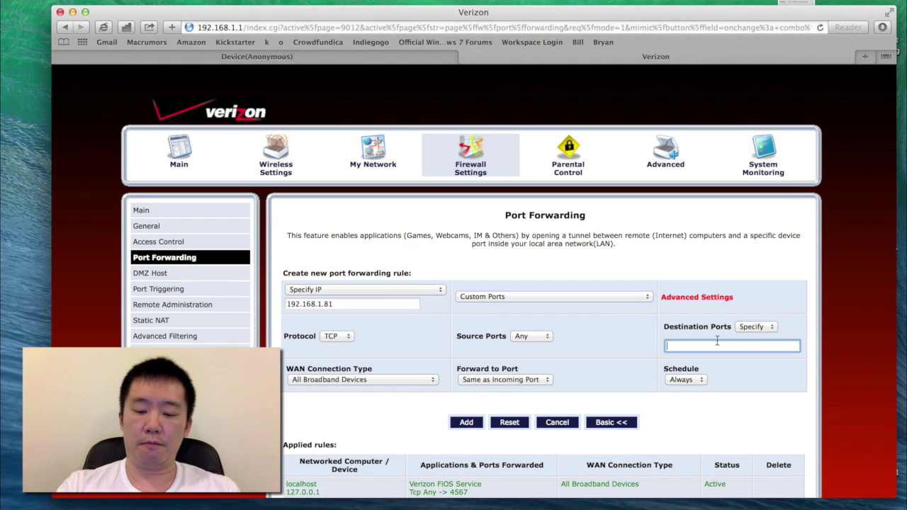
{"action": "type", "text": "8090"}
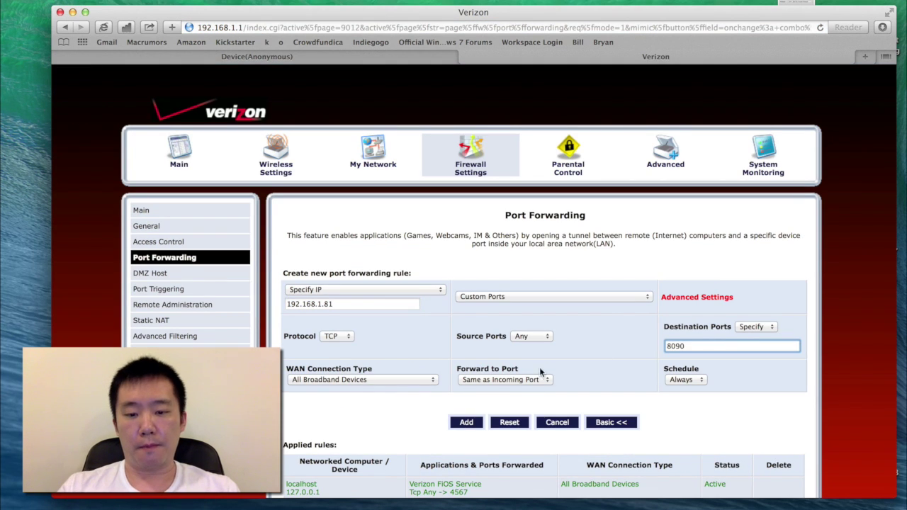
Specify 80 as the forward-to port.
{"action": "left_click", "coordinate": [531, 381]}
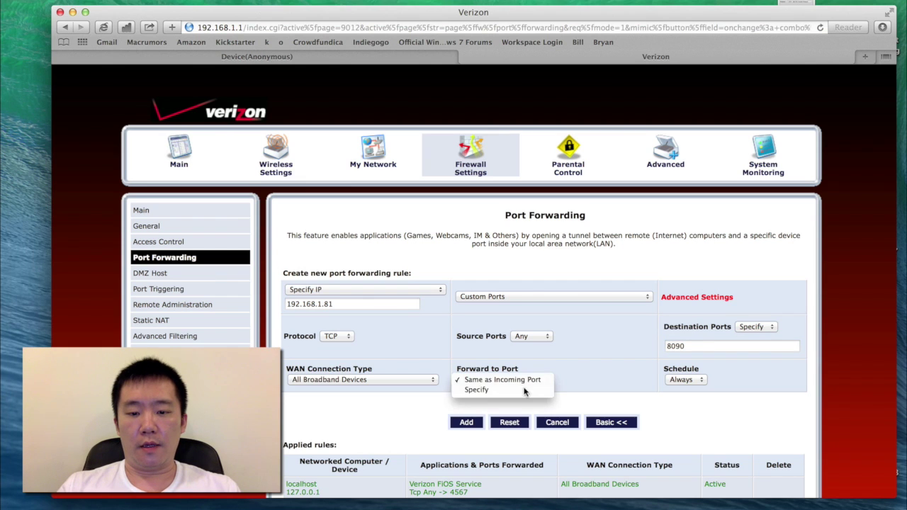
{"action": "left_click", "coordinate": [511, 390]}
{"action": "left_click", "coordinate": [489, 398]}
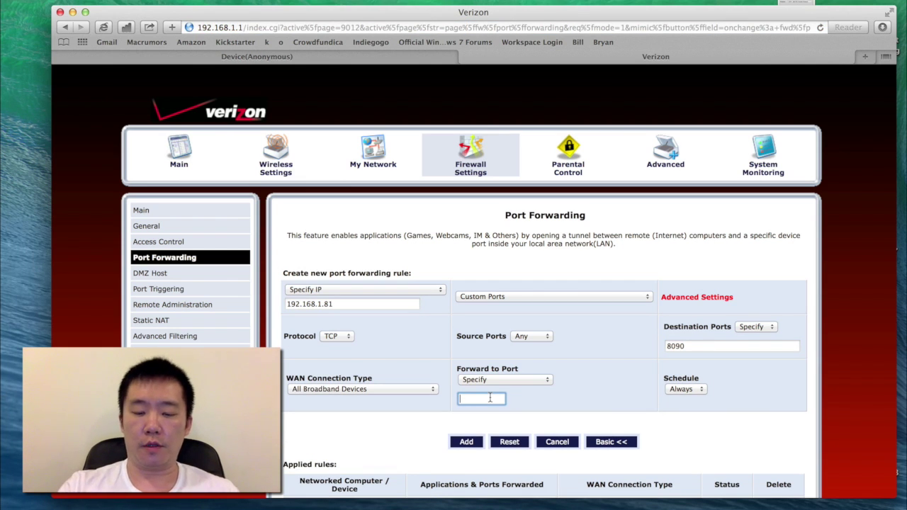
{"action": "type", "text": "80"}
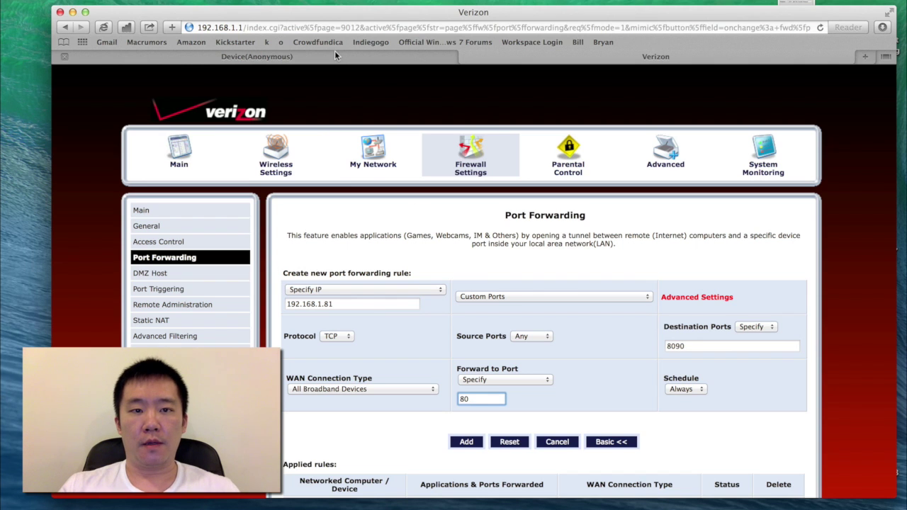
Check on the camera tab that its Http Port is 80.
{"action": "left_click", "coordinate": [334, 53]}
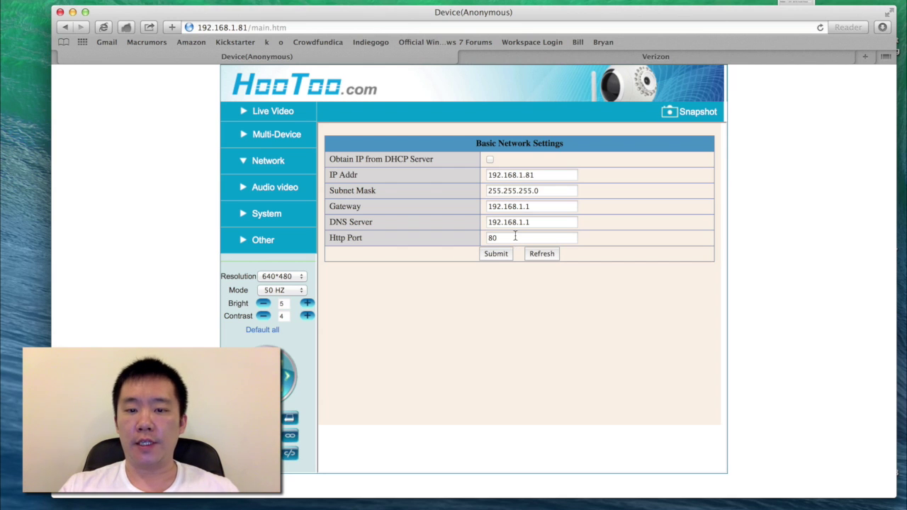
{"action": "left_click_drag", "start_coordinate": [515, 236], "coordinate": [463, 235]}
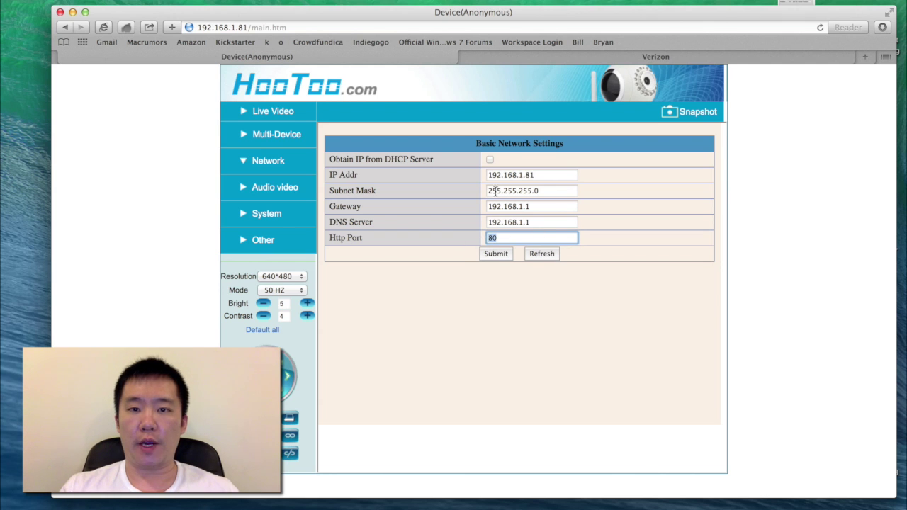
{"action": "left_click", "coordinate": [569, 59]}
Re-enter the destination port as 8090.
{"action": "left_click", "coordinate": [697, 346]}
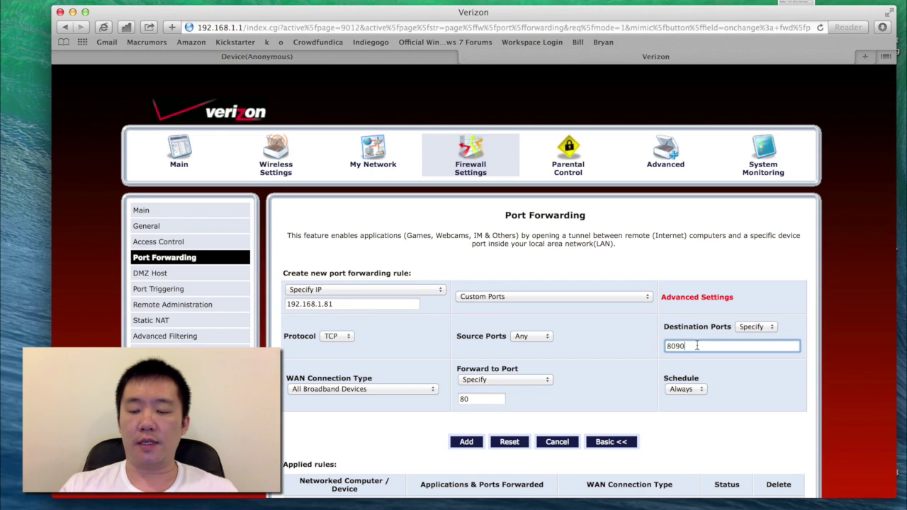
{"action": "key", "text": "super+a"}
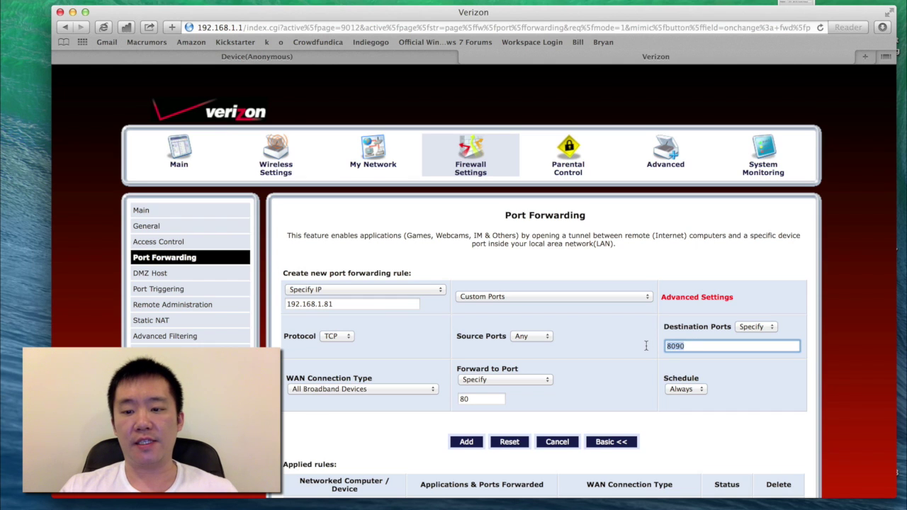
{"action": "type", "text": "80"}
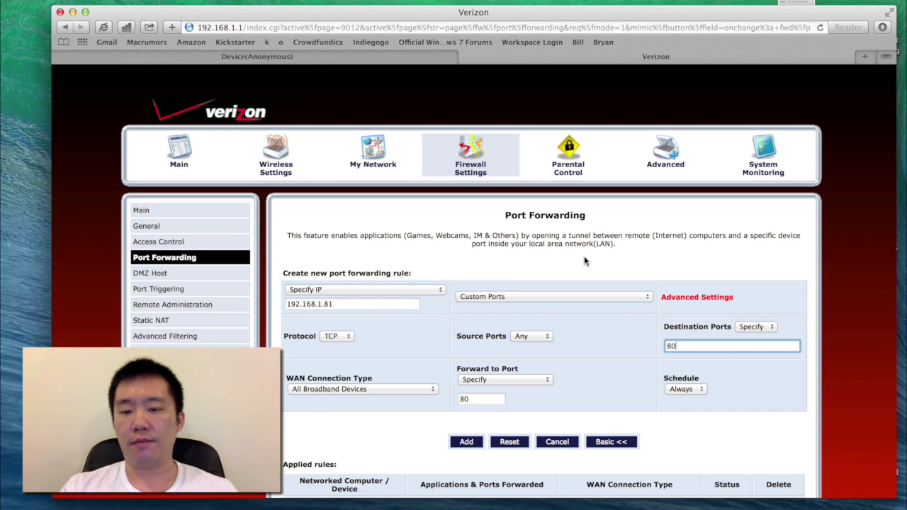
{"action": "left_click", "coordinate": [584, 256]}
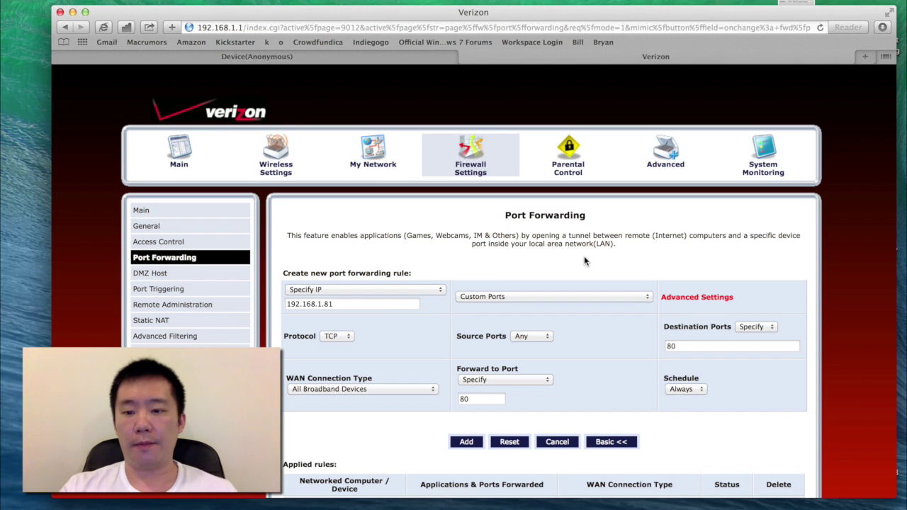
{"action": "left_click", "coordinate": [707, 348]}
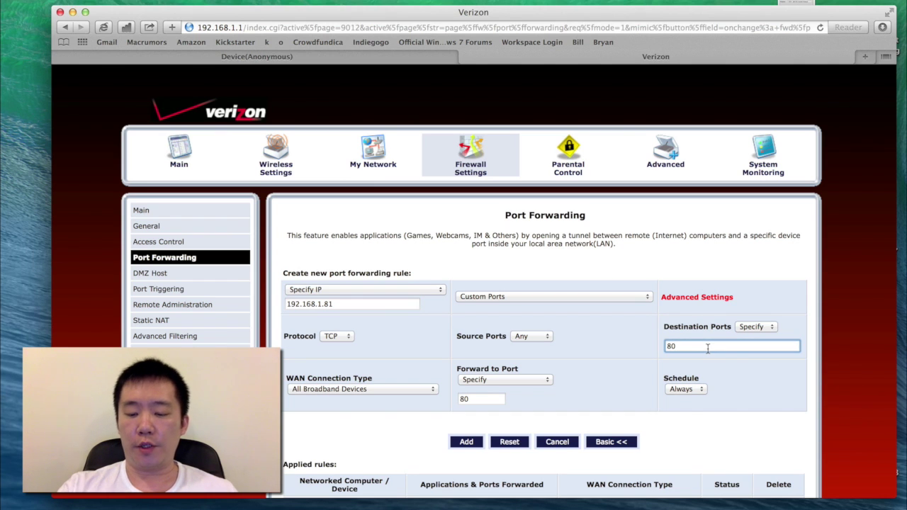
{"action": "type", "text": "90"}
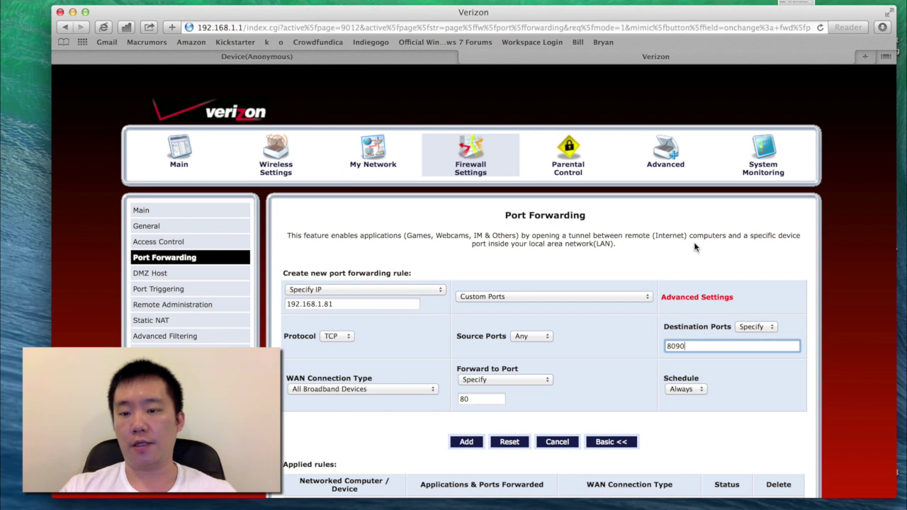
{"action": "left_click", "coordinate": [694, 284]}
Add the rule forwarding port 8090 to port 80 on 192.168.1.81.
{"action": "scroll", "coordinate": [691, 269], "scroll_direction": "down", "scroll_amount": 2}
{"action": "left_click", "coordinate": [466, 391]}
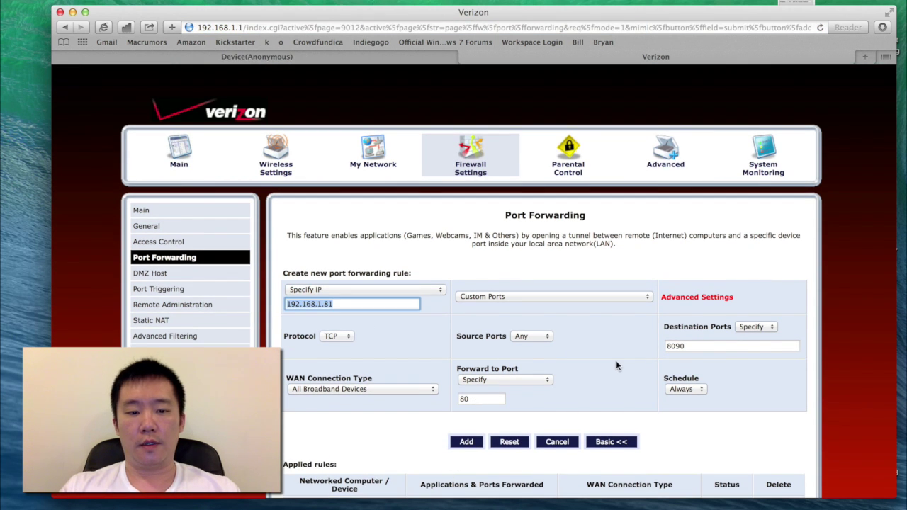
{"action": "left_click", "coordinate": [692, 345]}
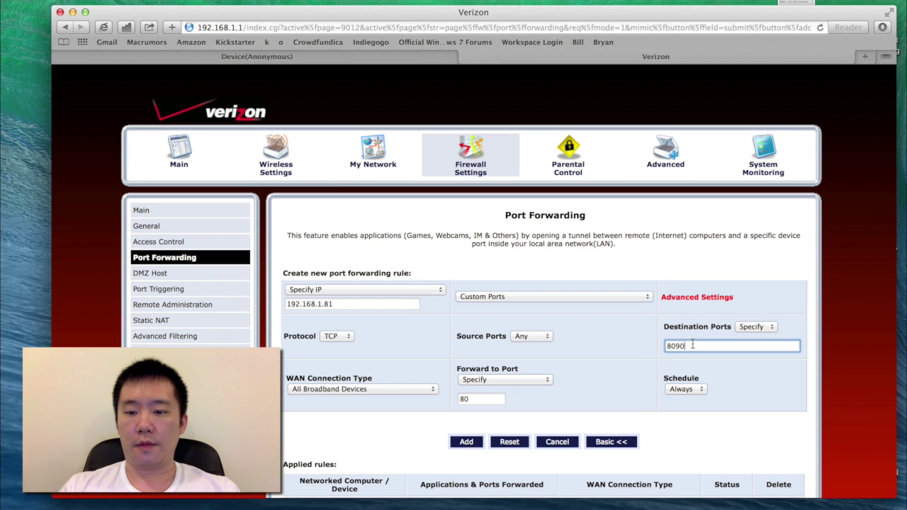
Open DDNS Service Settings under Network on the camera tab.
{"action": "left_click", "coordinate": [385, 56]}
{"action": "left_click", "coordinate": [261, 163]}
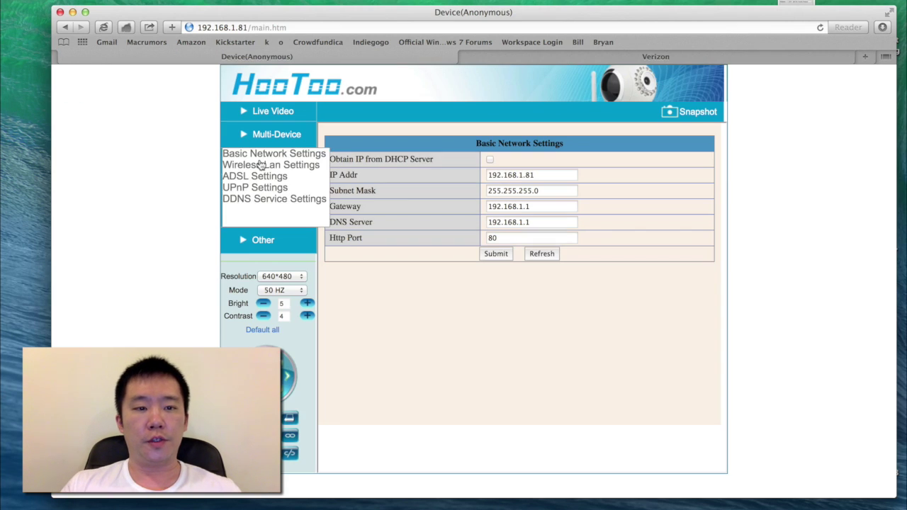
{"action": "left_click", "coordinate": [261, 201]}
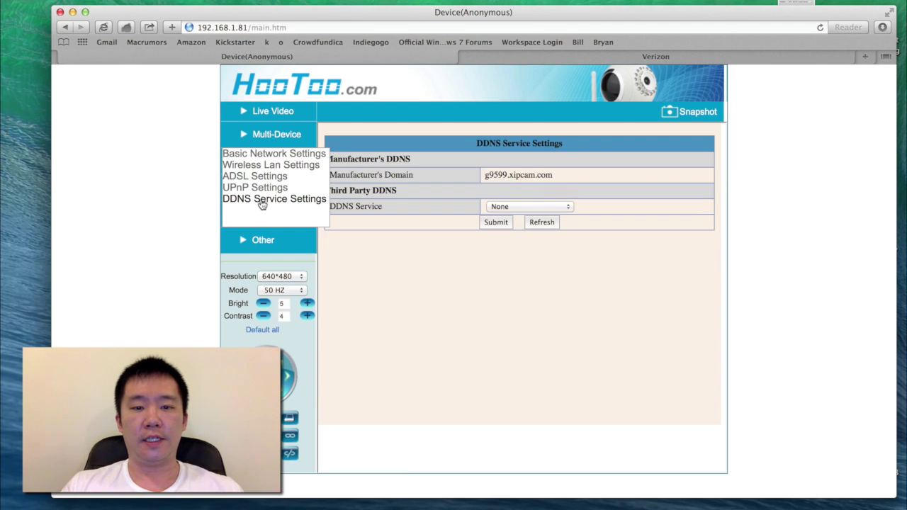
Leave third-party DDNS at None and select the manufacturer domain g9599.xipcam.com.
{"action": "left_click", "coordinate": [516, 206]}
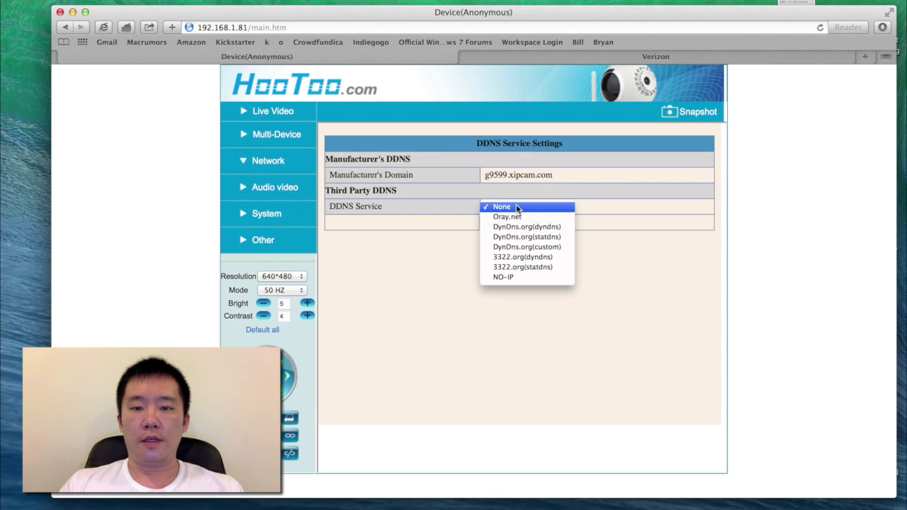
{"action": "left_click", "coordinate": [486, 177]}
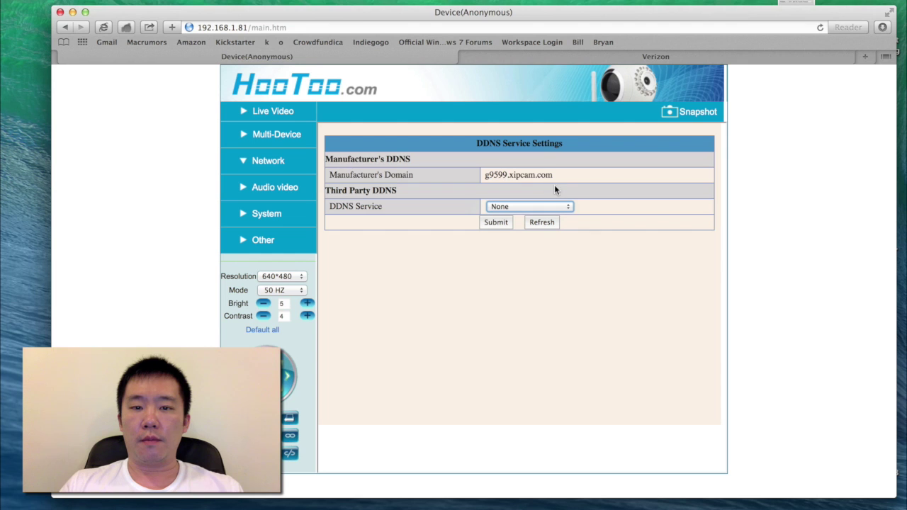
{"action": "left_click", "coordinate": [553, 206]}
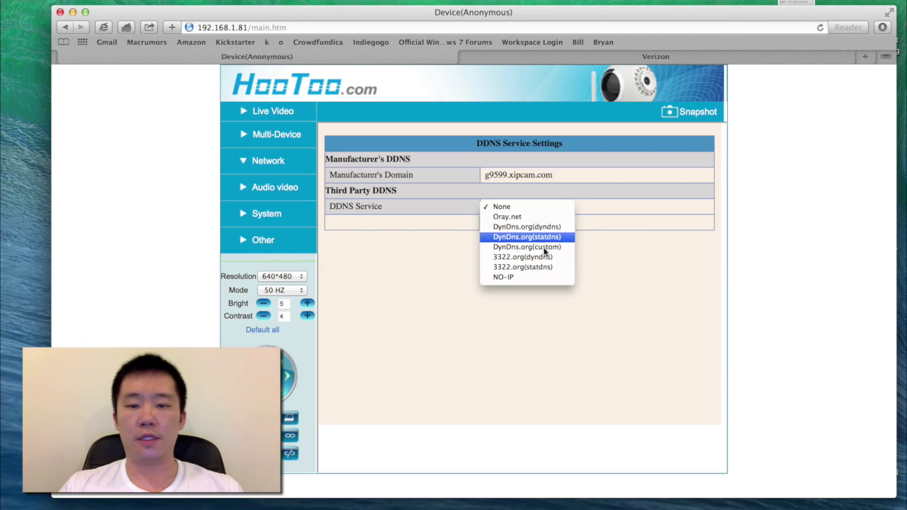
{"action": "left_click", "coordinate": [455, 271]}
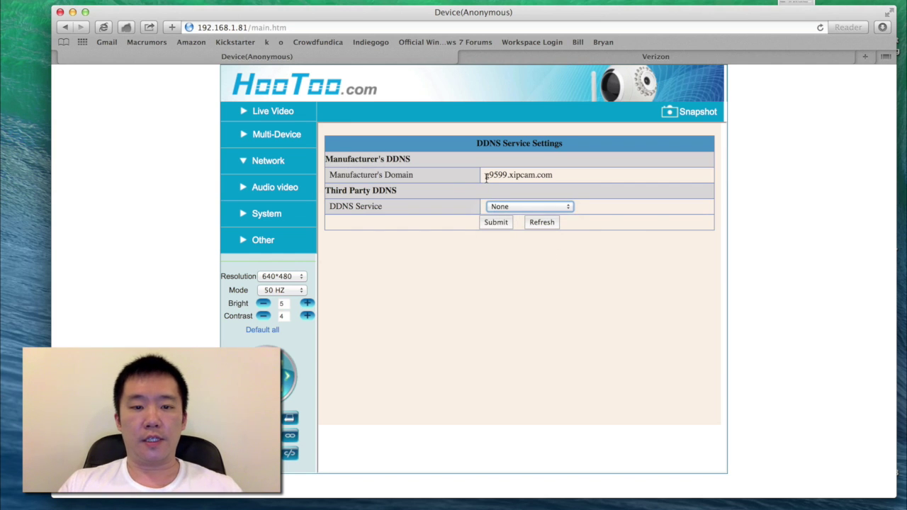
{"action": "left_click_drag", "start_coordinate": [486, 178], "coordinate": [561, 172]}
{"action": "key", "text": "super+c"}
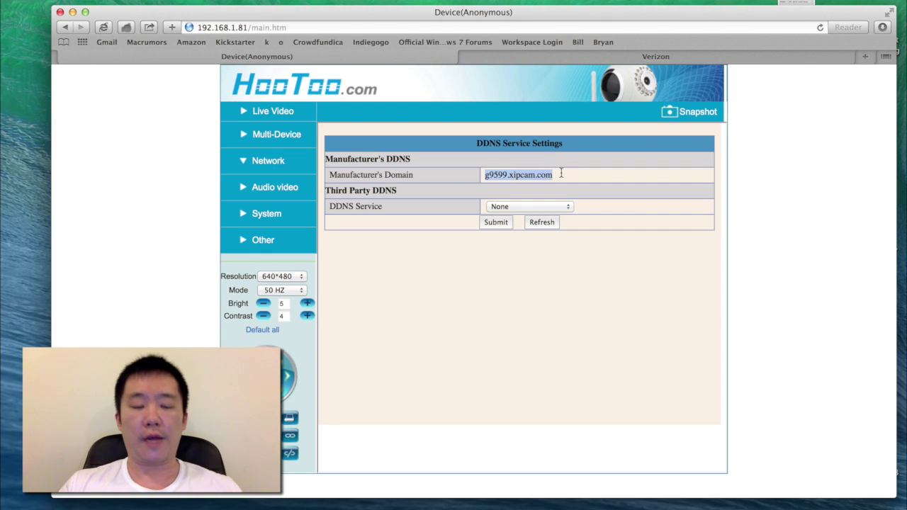
{"action": "left_click", "coordinate": [578, 173]}
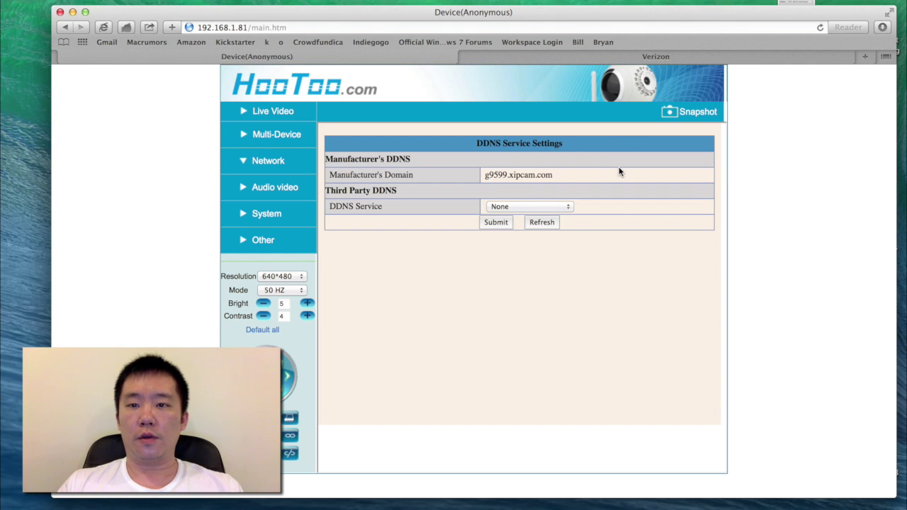
{"action": "key", "text": "super+t"}
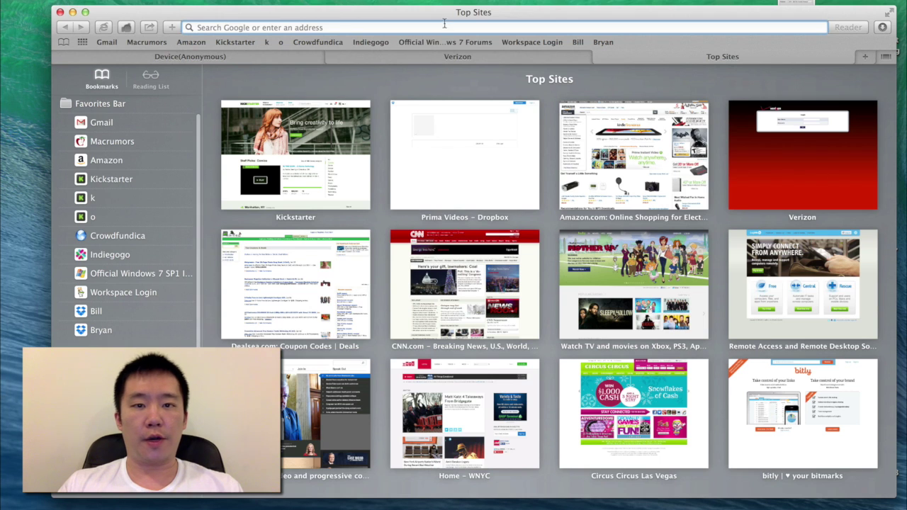
{"action": "key", "text": "super+v"}
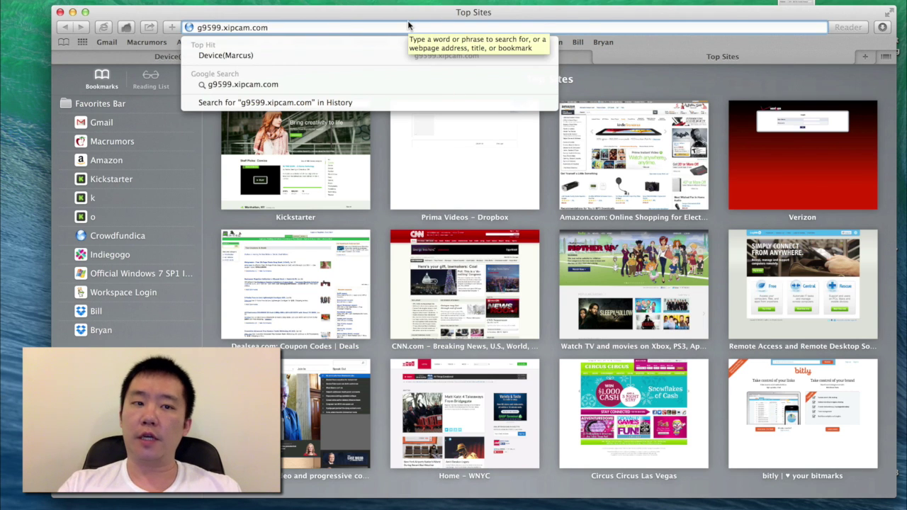
{"action": "type", "text": ":8090"}
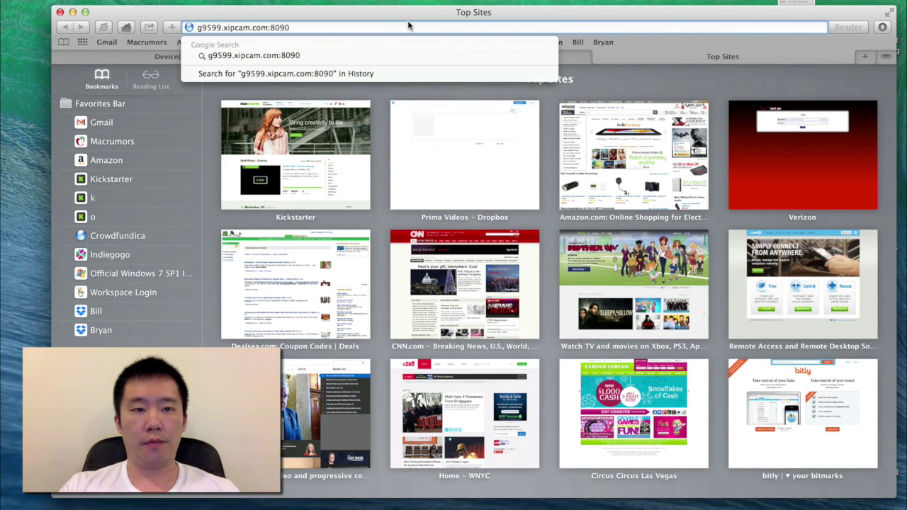
{"action": "key", "text": "Return"}
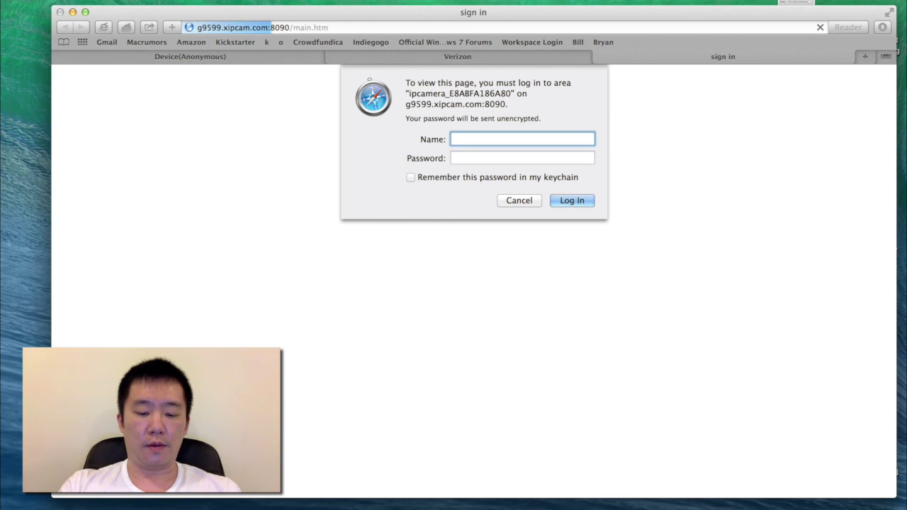
Sign in to the camera over the DDNS address with the admin username and password.
{"action": "type", "text": "admin"}
{"action": "key", "text": "Tab"}
{"action": "type", "text": "********"}
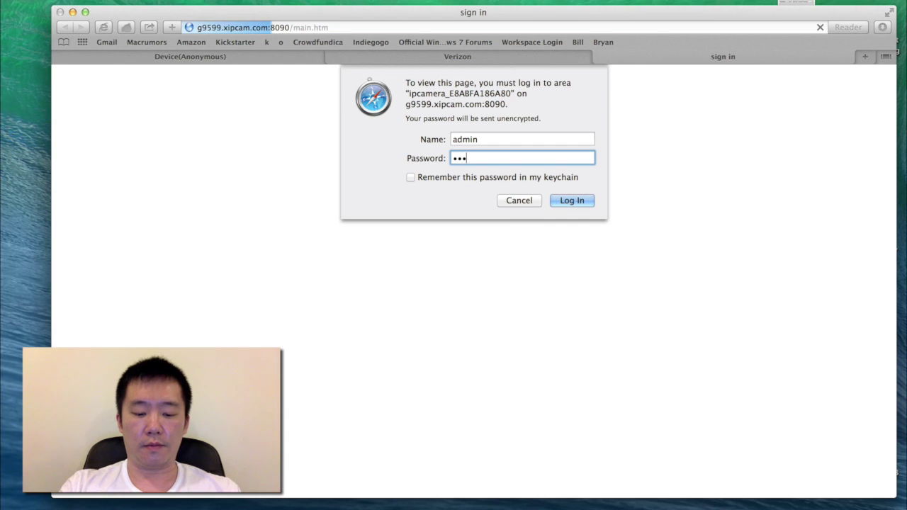
{"action": "key", "text": "Return"}
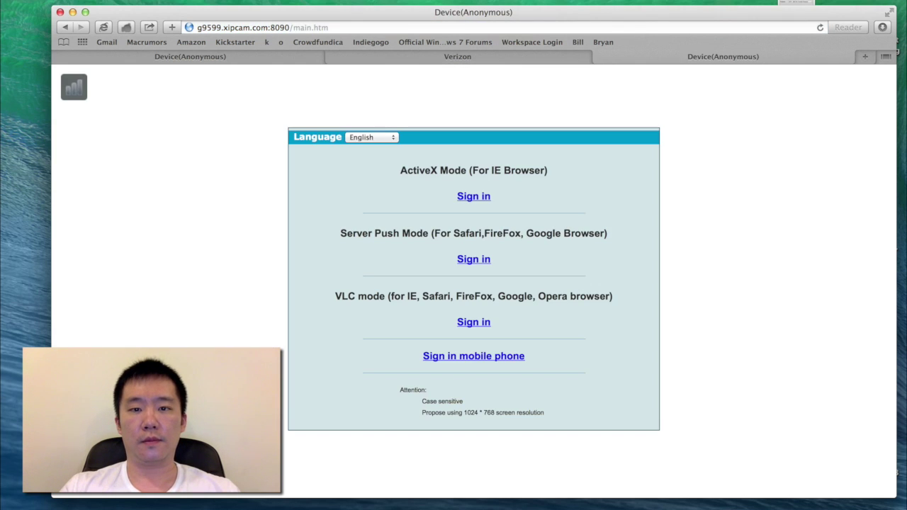
View the live feed in Server Push Mode and pan the camera right, then back left.
{"action": "left_click", "coordinate": [460, 261]}
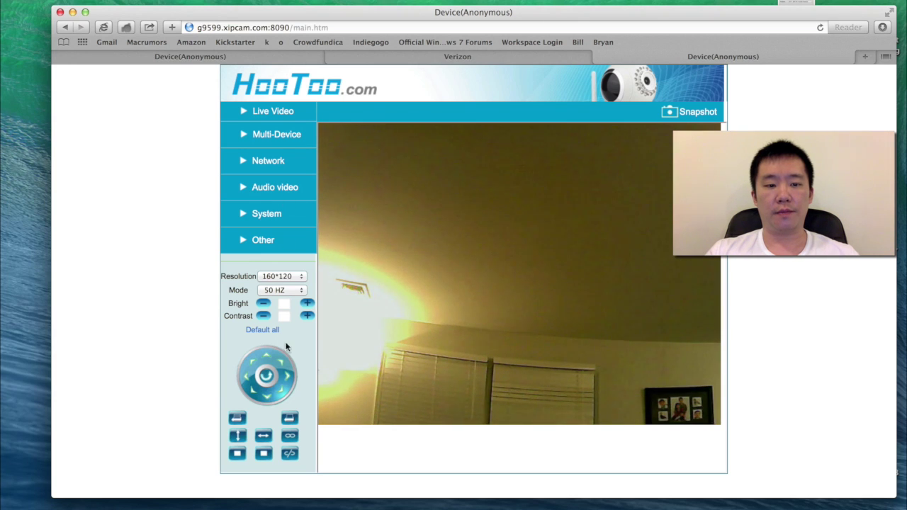
{"action": "left_click", "coordinate": [286, 379]}
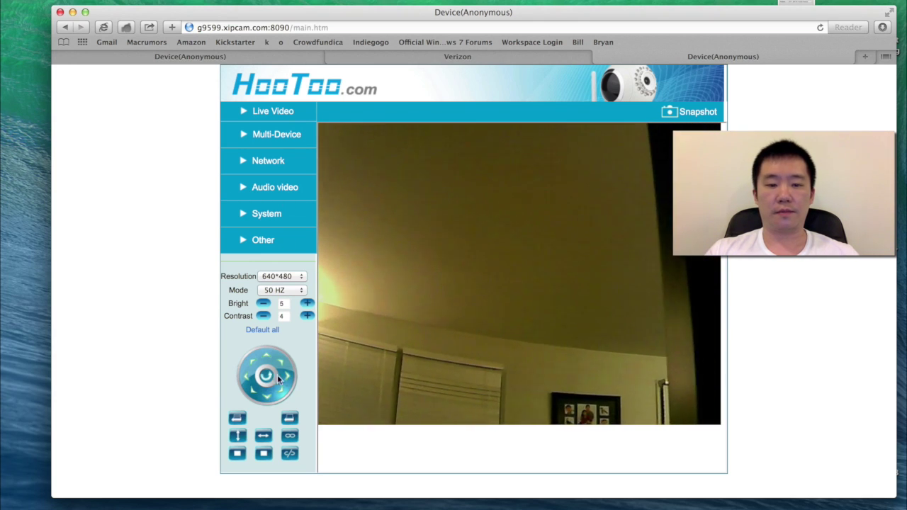
{"action": "left_click", "coordinate": [245, 377]}
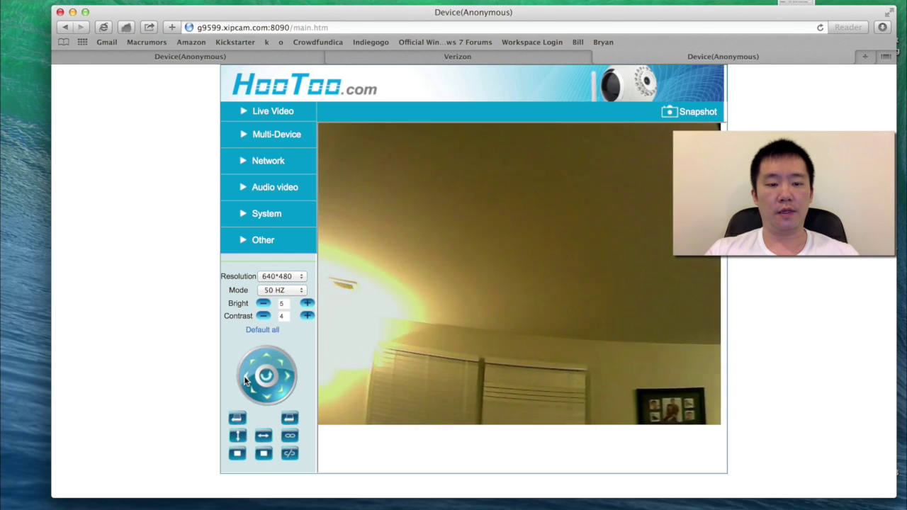
{"action": "left_click", "coordinate": [488, 56]}
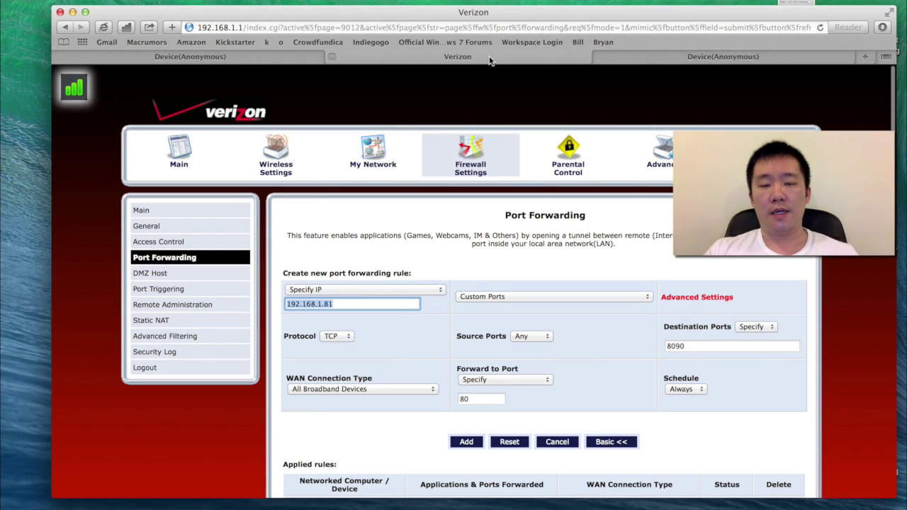
{"action": "left_click", "coordinate": [388, 78]}
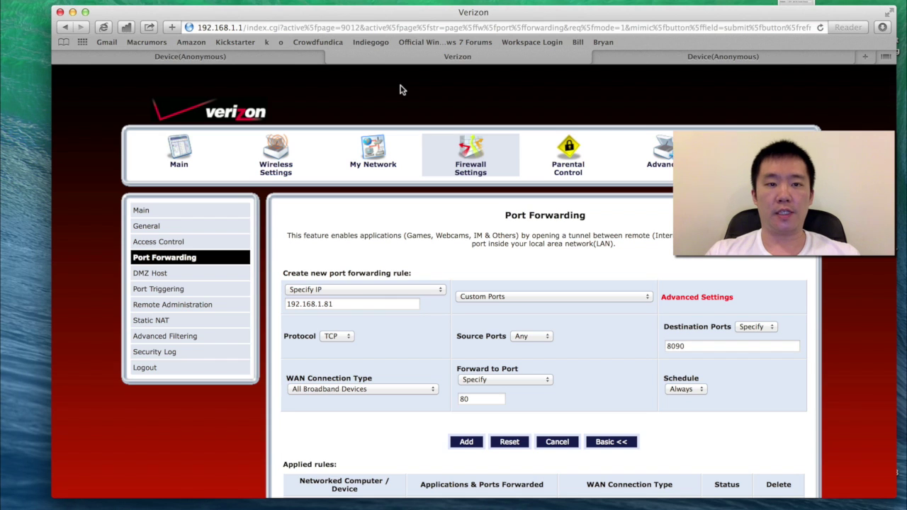
{"action": "left_click", "coordinate": [278, 59]}
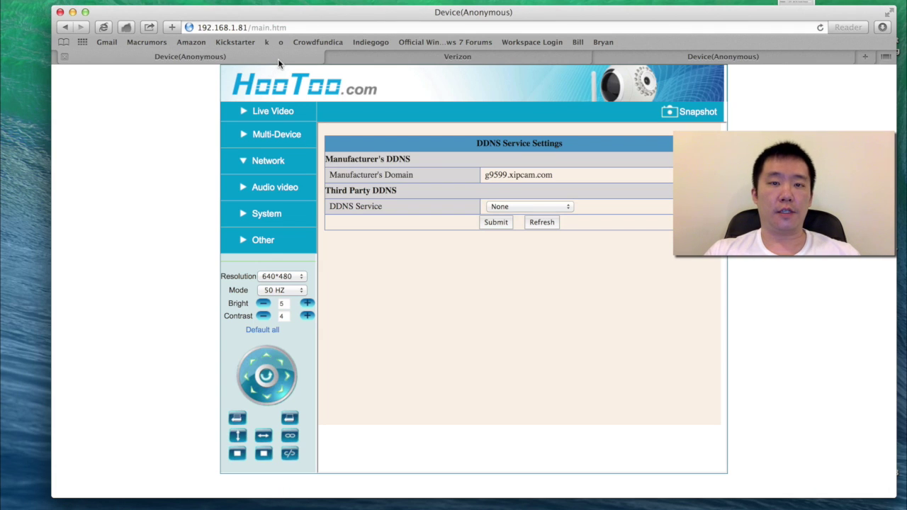
{"action": "left_click", "coordinate": [677, 58]}
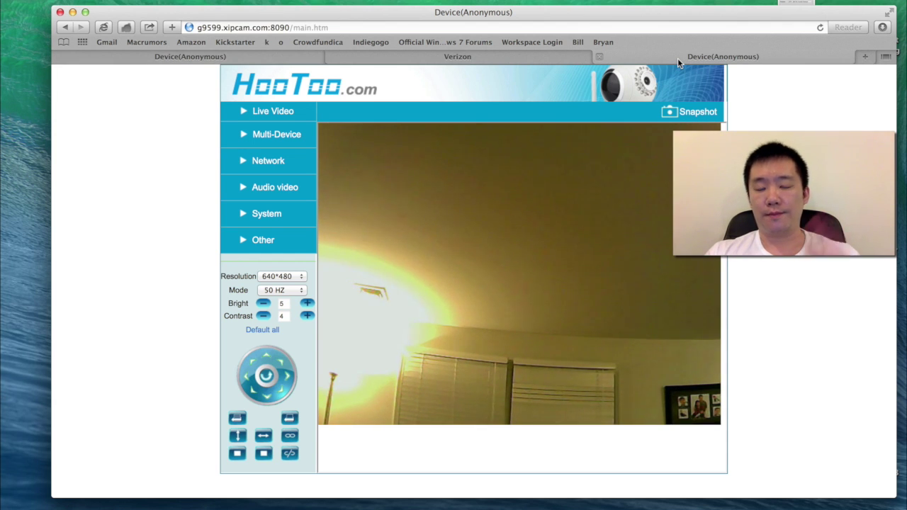